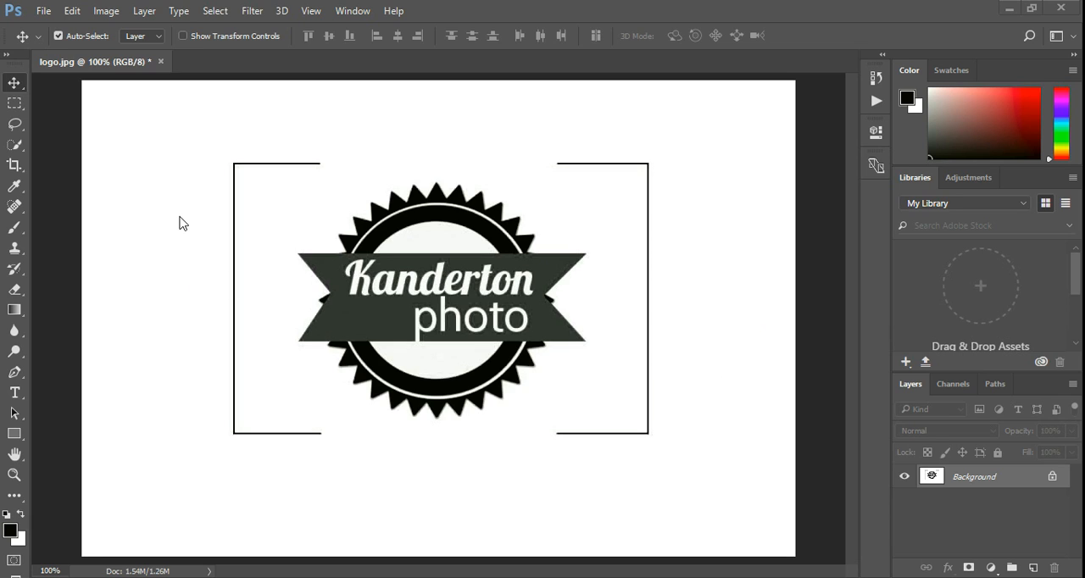
Define the whole logo image as a brush preset named logo.jpg.
click(70, 11)
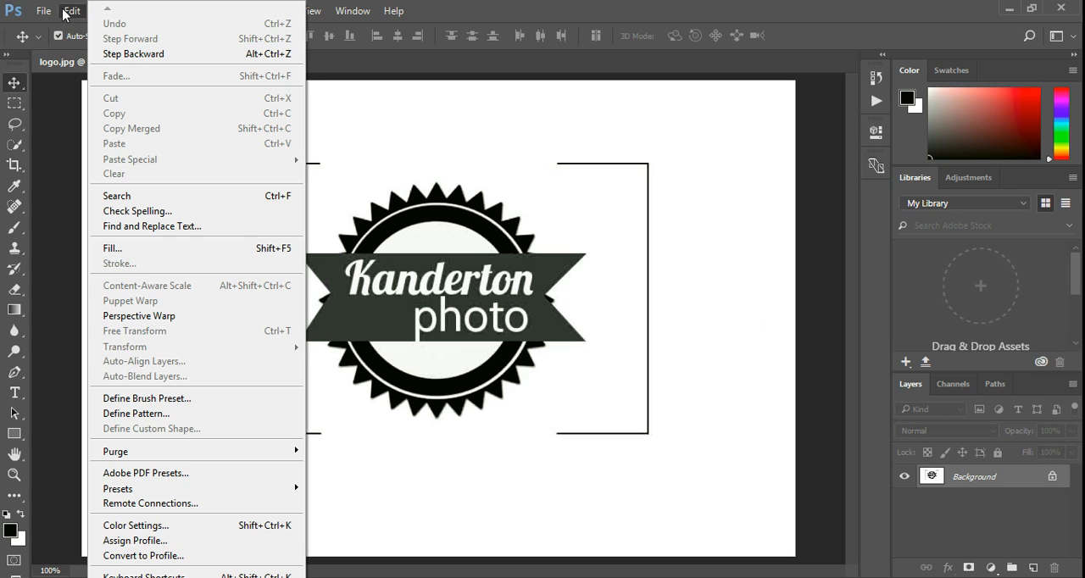
click(153, 399)
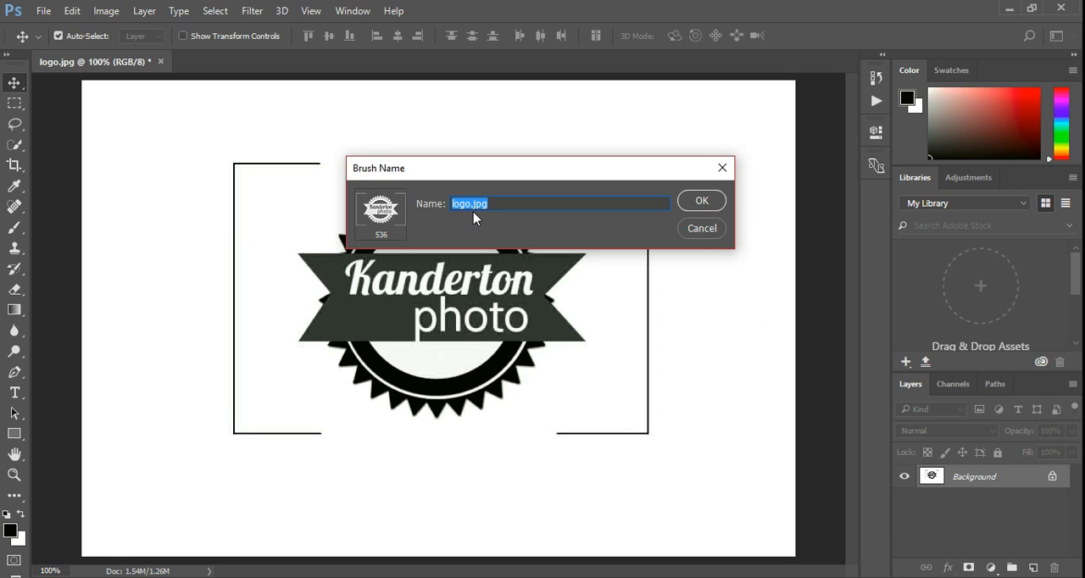
click(695, 203)
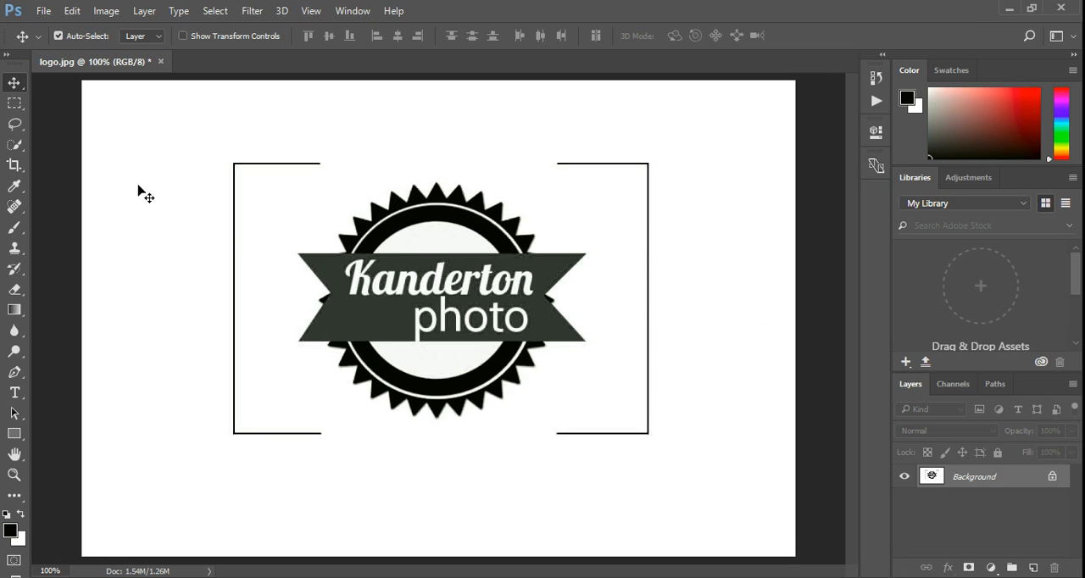
Activate the Brush tool and create a new 7 x 5 inch landscape document at 300 pixels/inch with a white background.
click(13, 230)
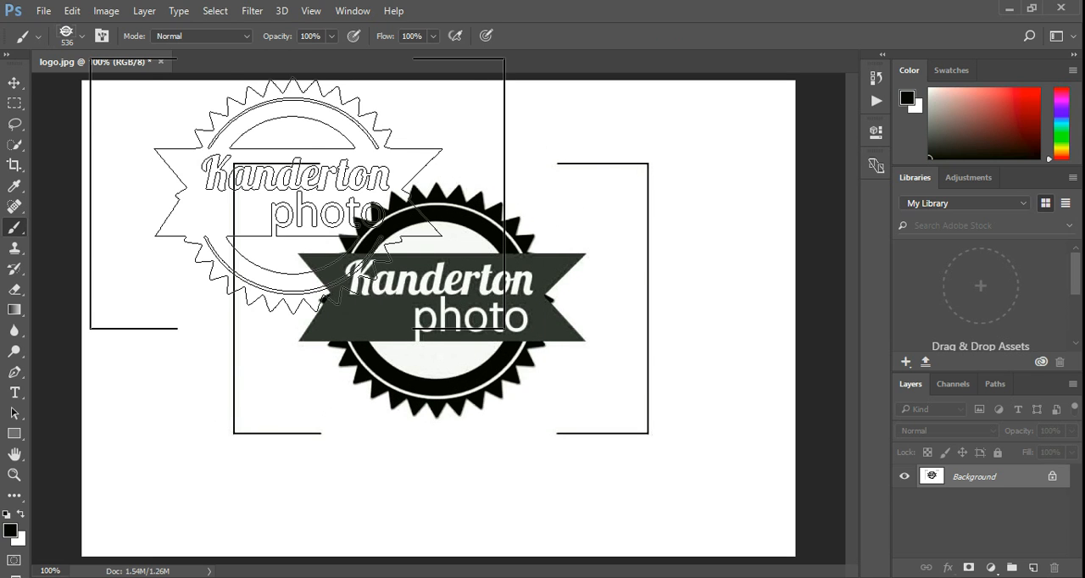
click(43, 11)
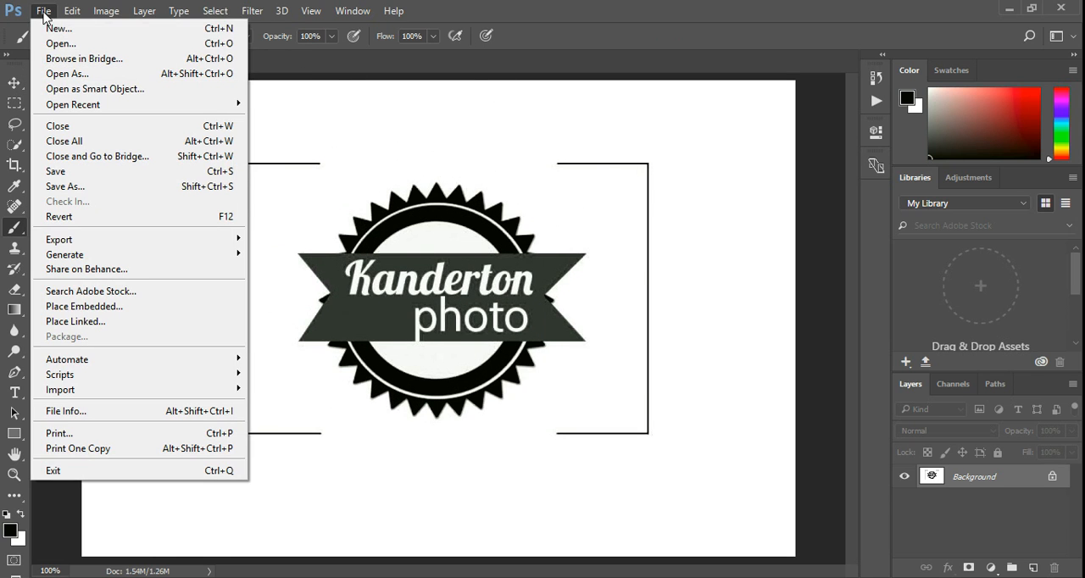
click(54, 29)
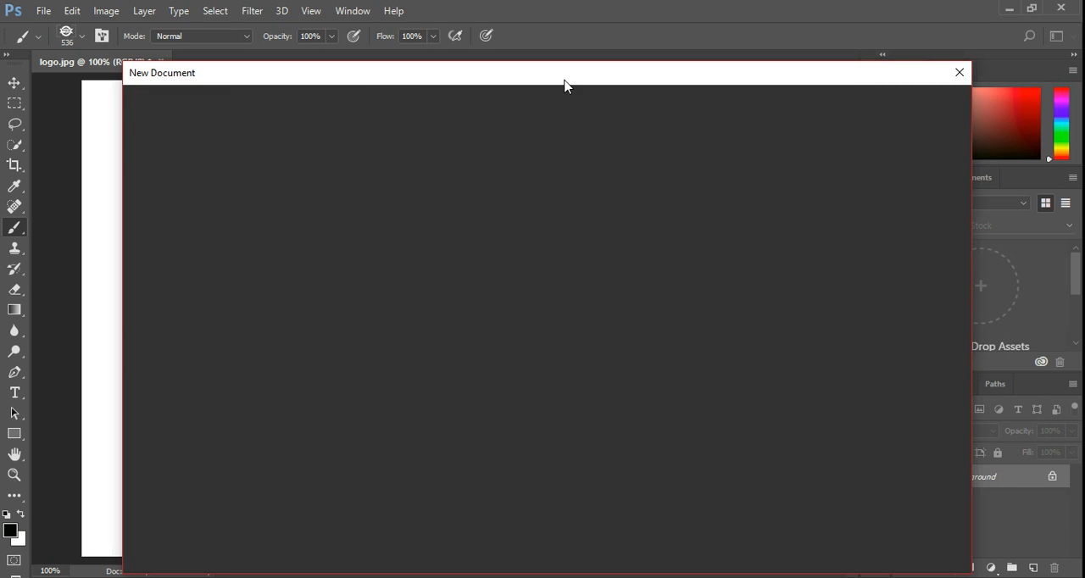
drag(565, 83, 520, 34)
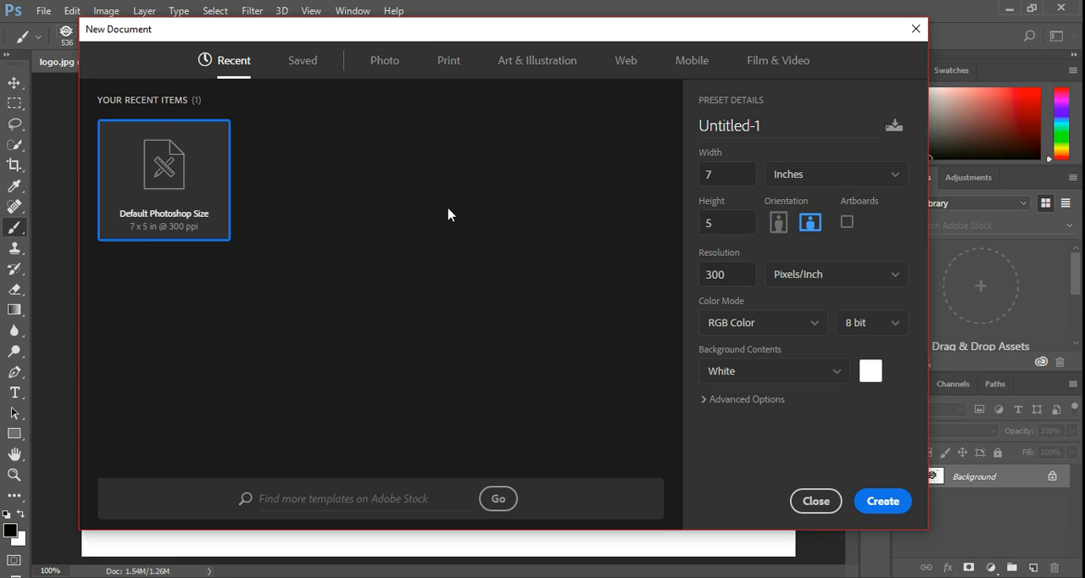
click(882, 505)
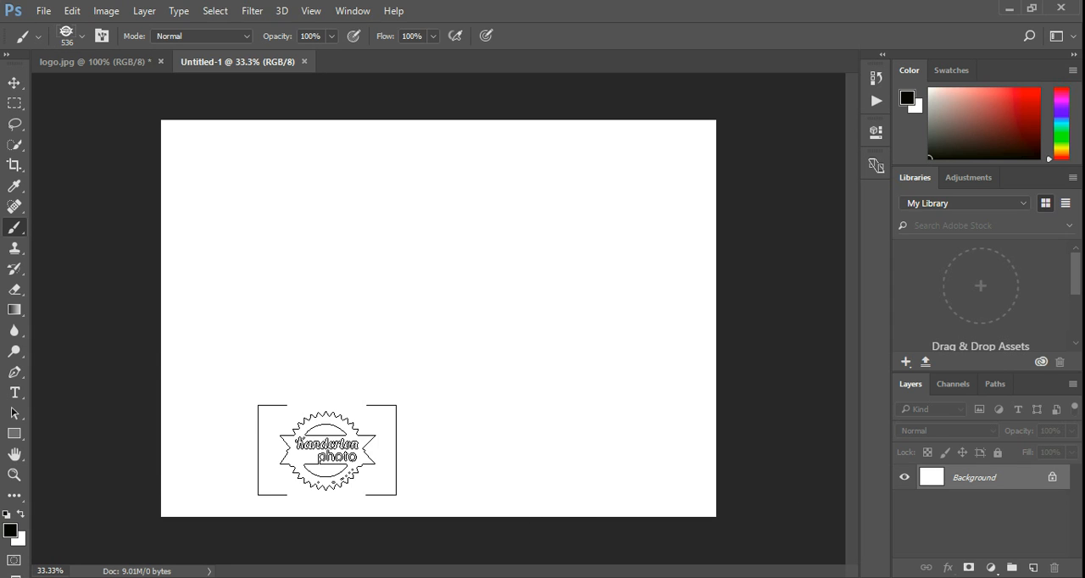
Add a new layer and stamp the logo once in the middle of the canvas with the brush enlarged to 1300.
key(bracketright)
key(bracketright)
key(bracketright)
key(bracketright)
key(bracketright)
key(bracketright)
key(bracketright)
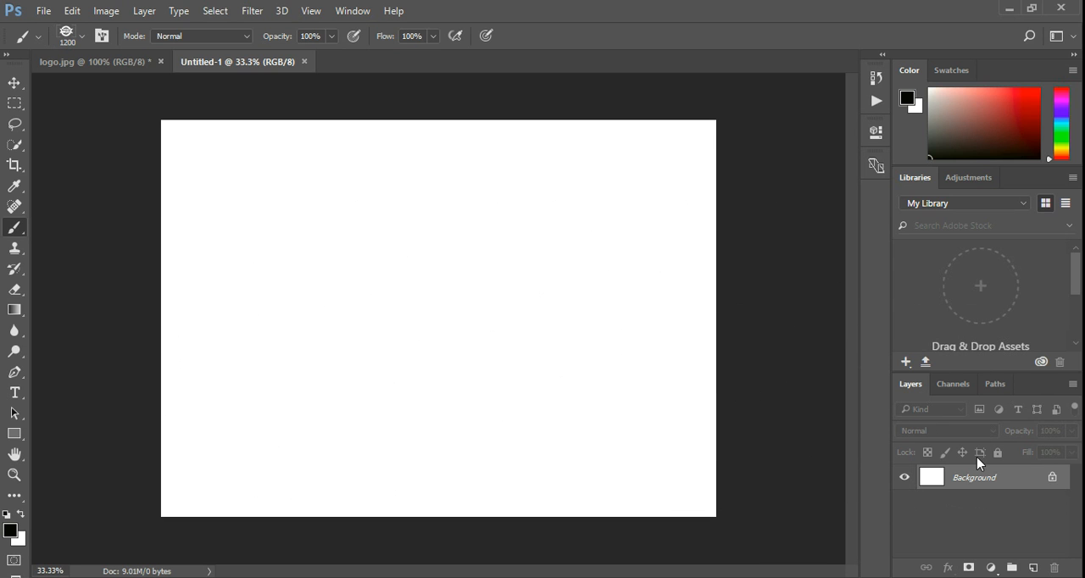
click(1034, 568)
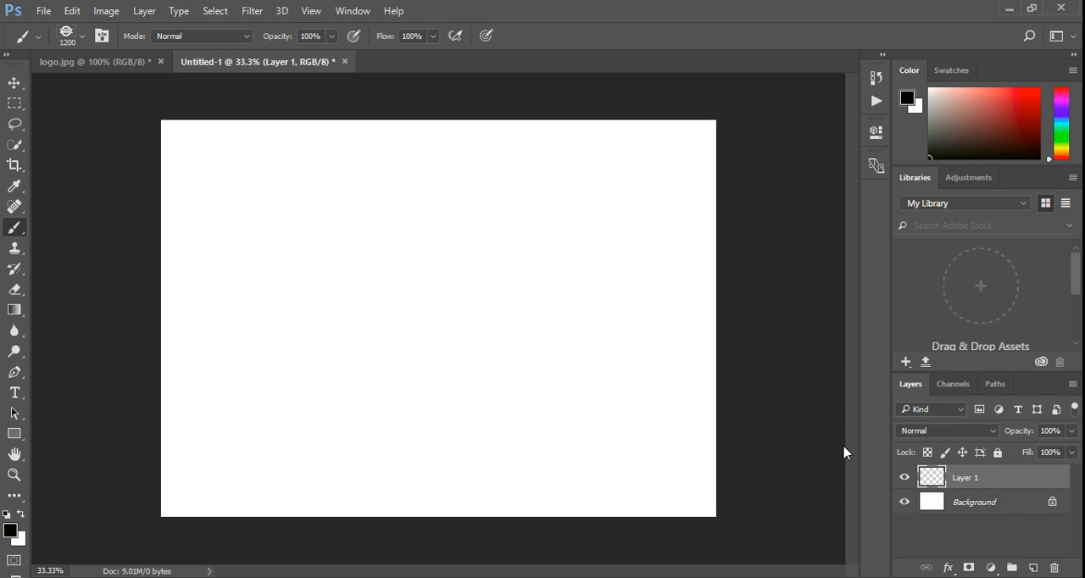
click(445, 300)
key(bracketright)
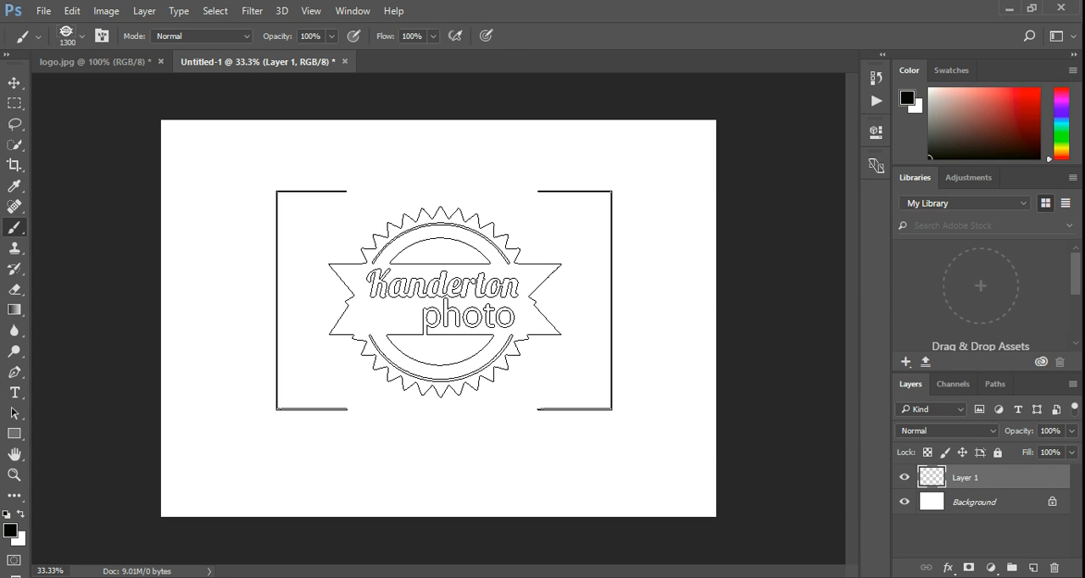
click(437, 301)
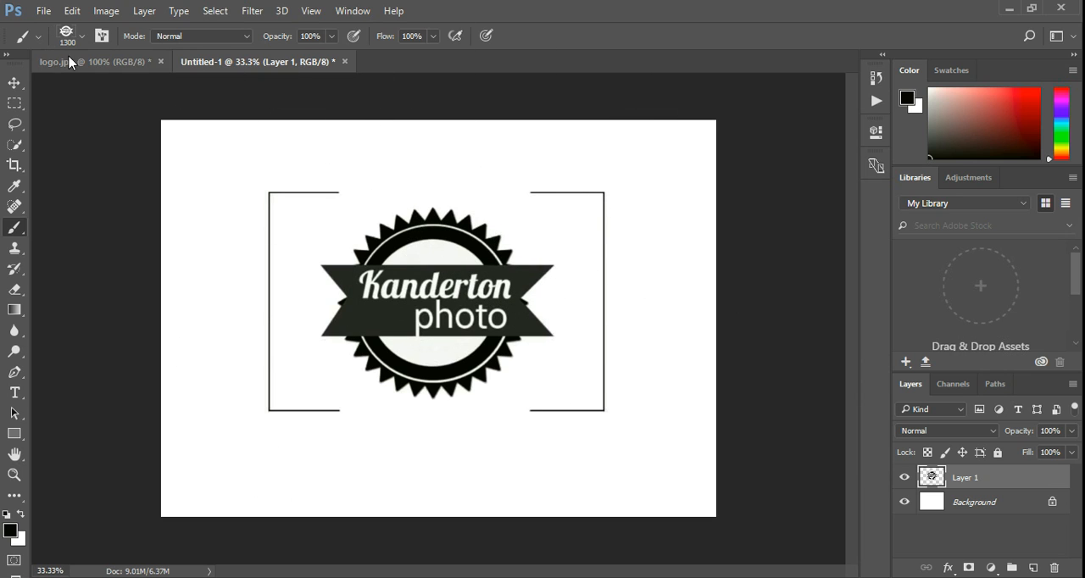
Switch to the Move tool and hide the white Background layer behind the stamped logo.
click(13, 84)
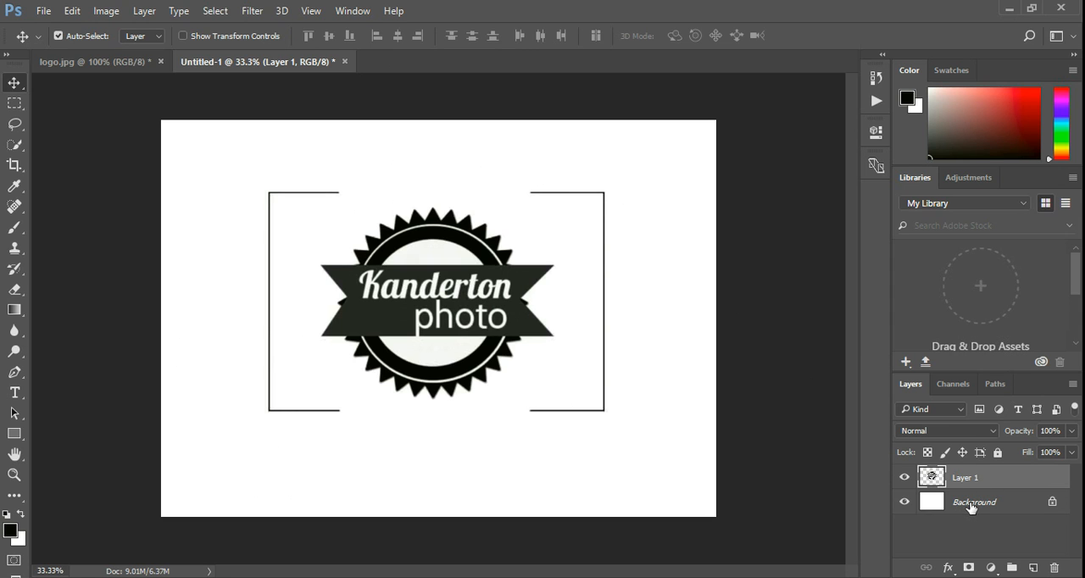
click(906, 506)
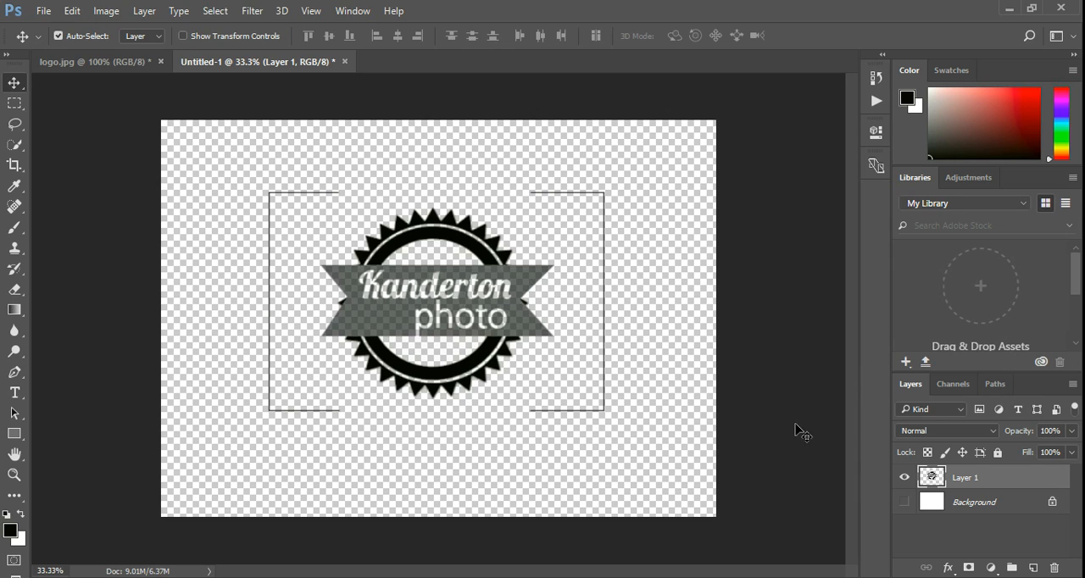
click(905, 502)
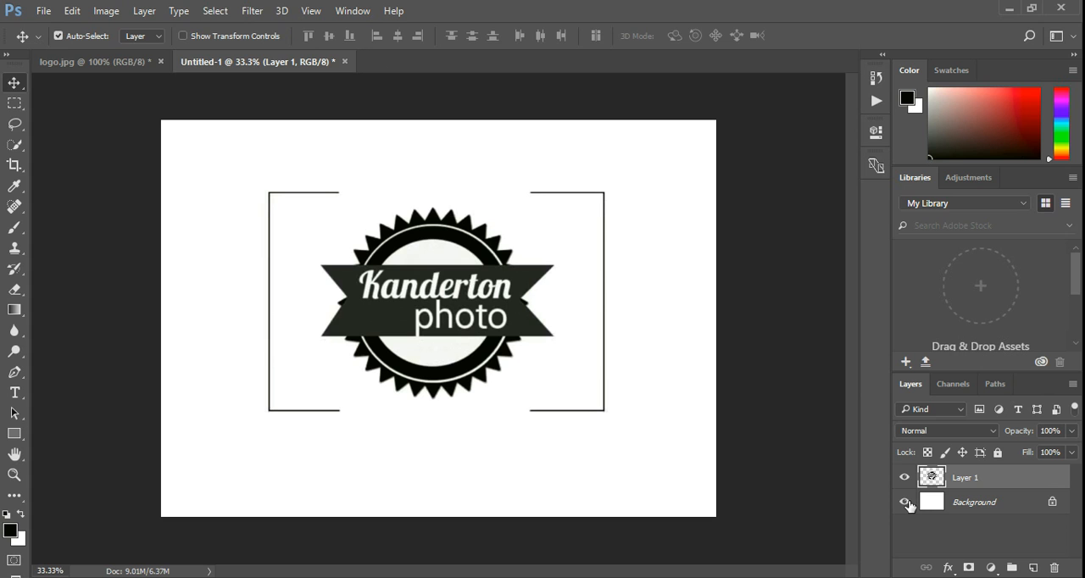
click(905, 503)
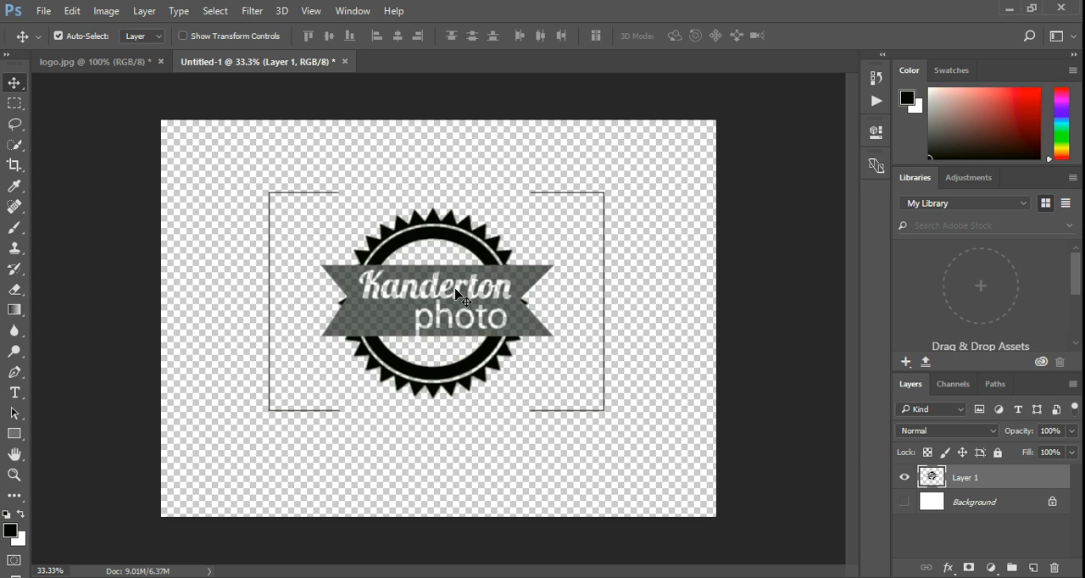
Save the logo to the Desktop as a PNG named "transparent logo" with Smallest / Slow compression and no interlacing.
click(42, 10)
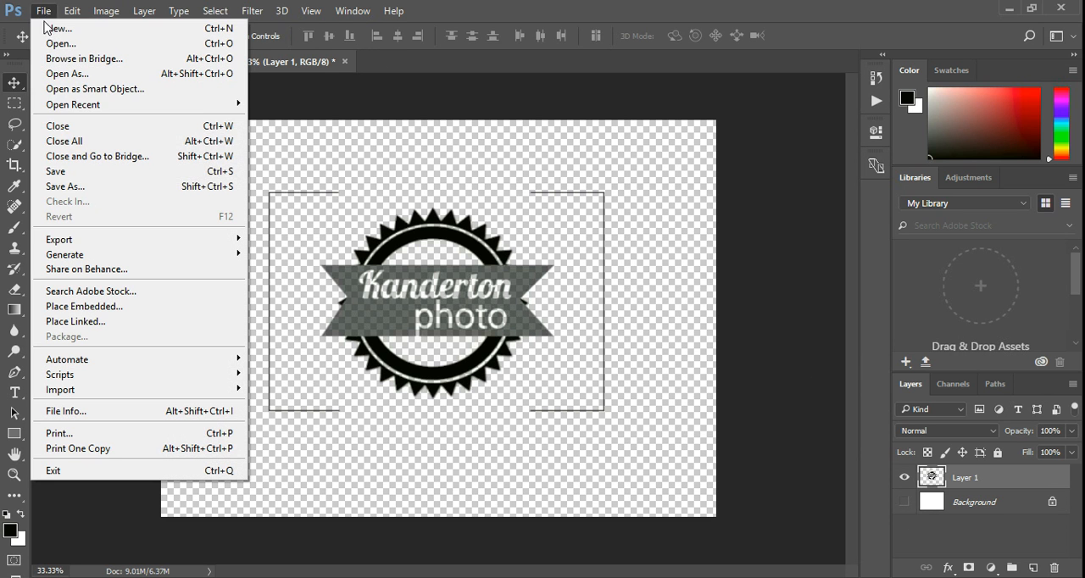
click(86, 186)
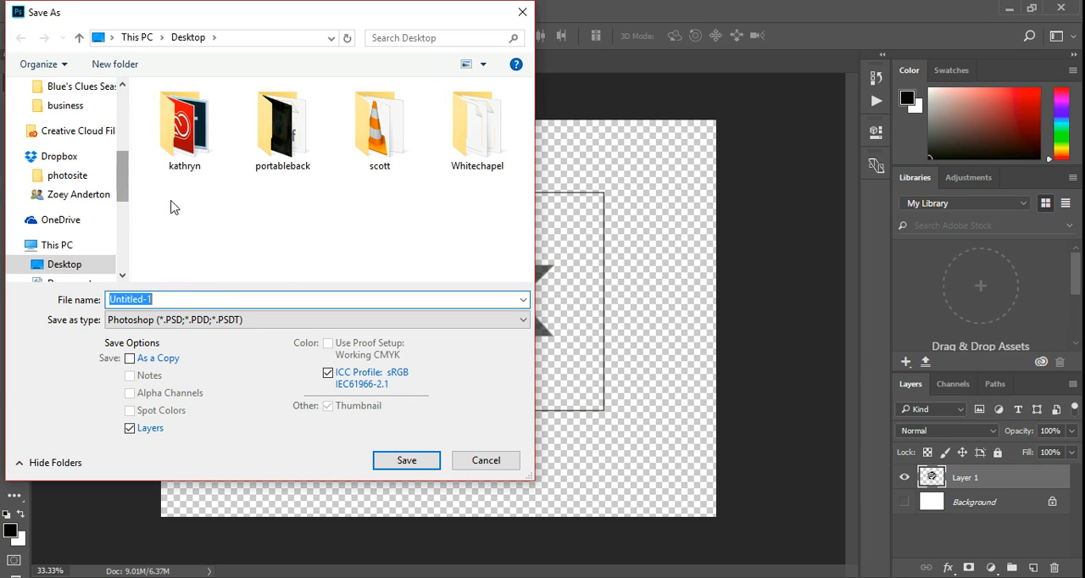
click(521, 323)
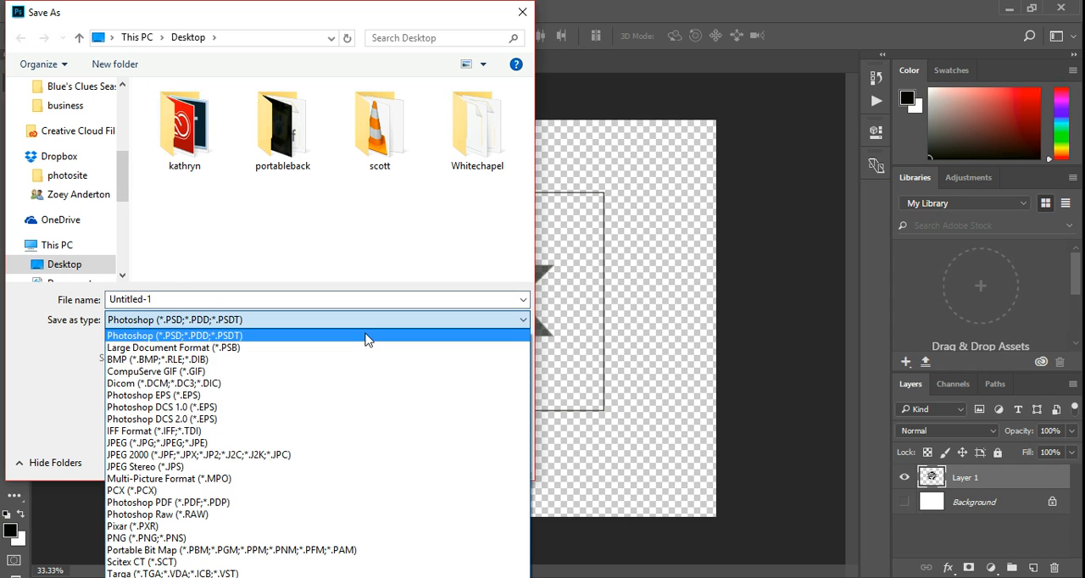
click(128, 442)
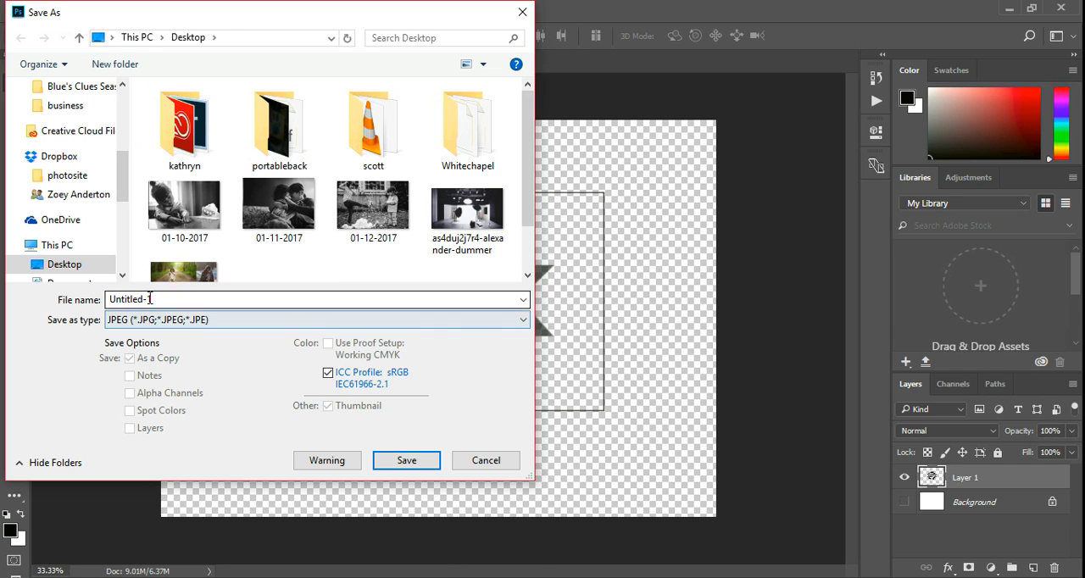
click(149, 298)
text(t)
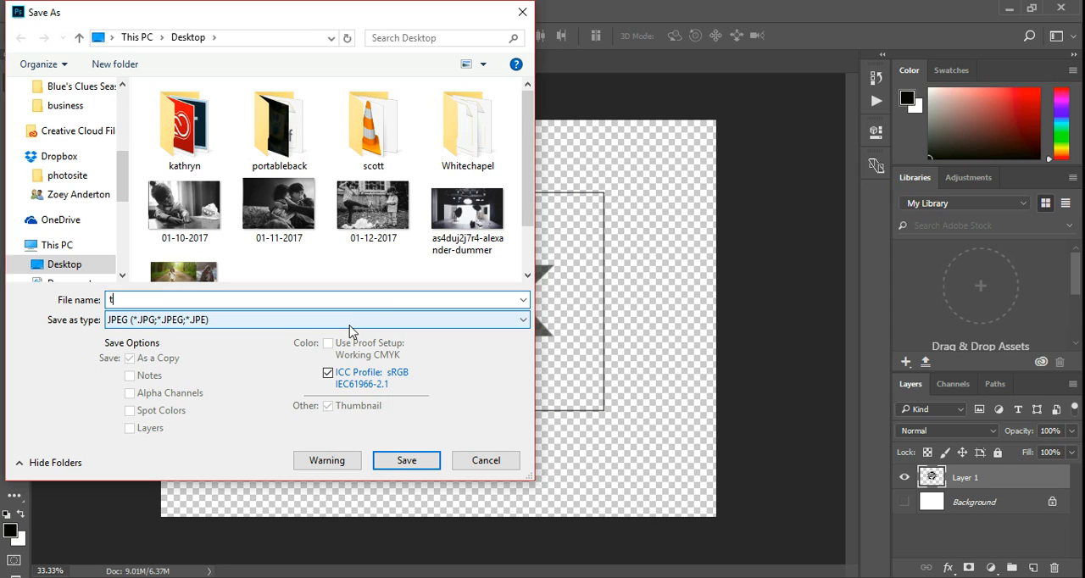
text(ransparent logo)
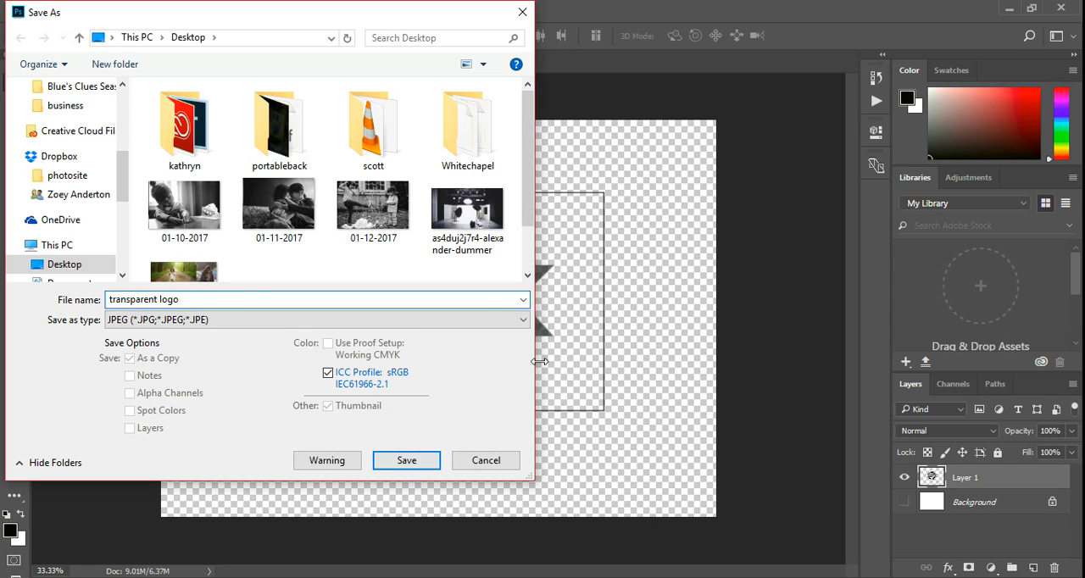
click(525, 320)
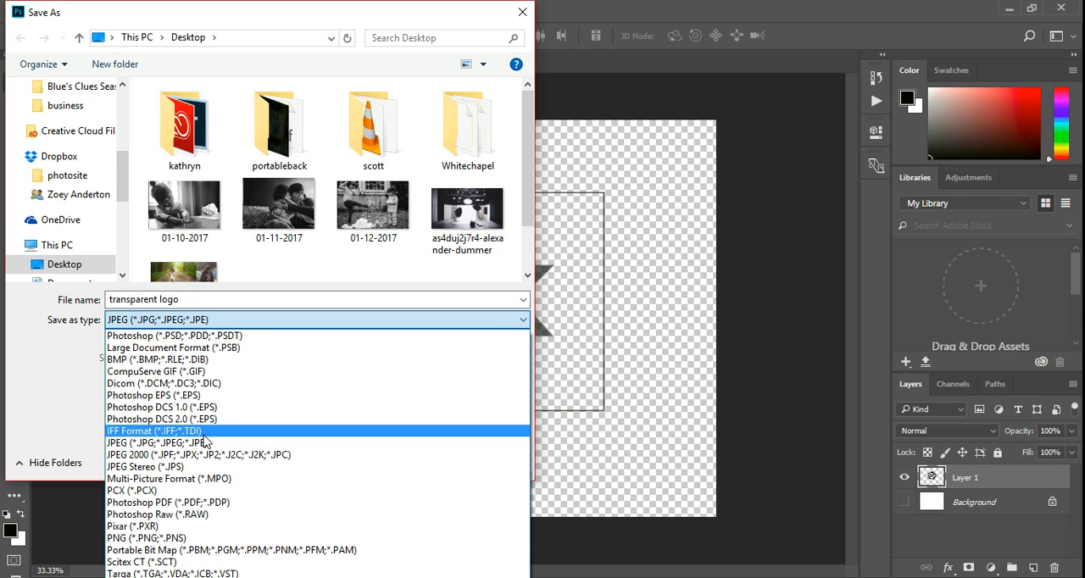
click(151, 537)
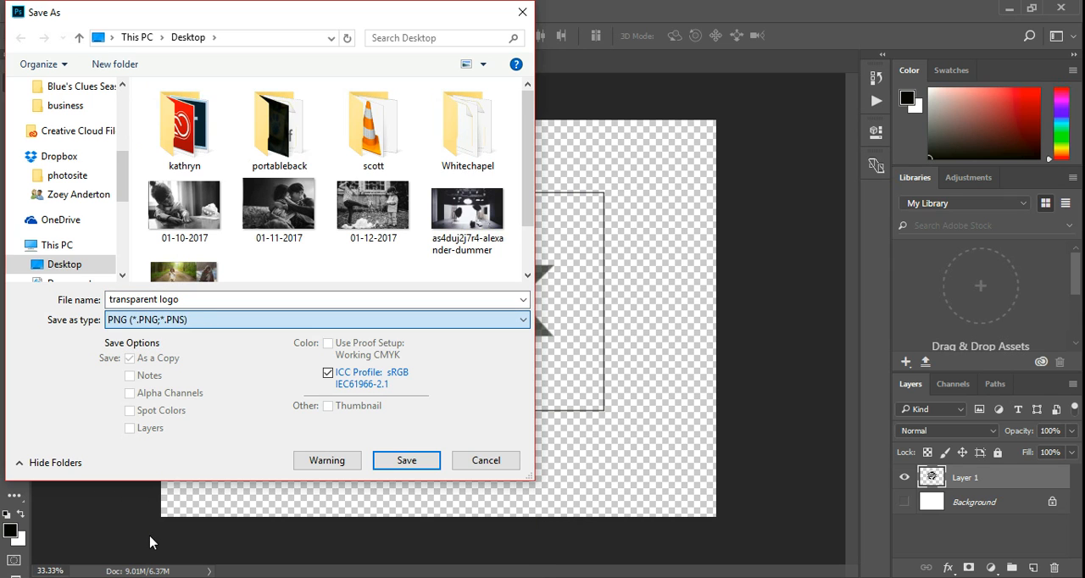
click(392, 464)
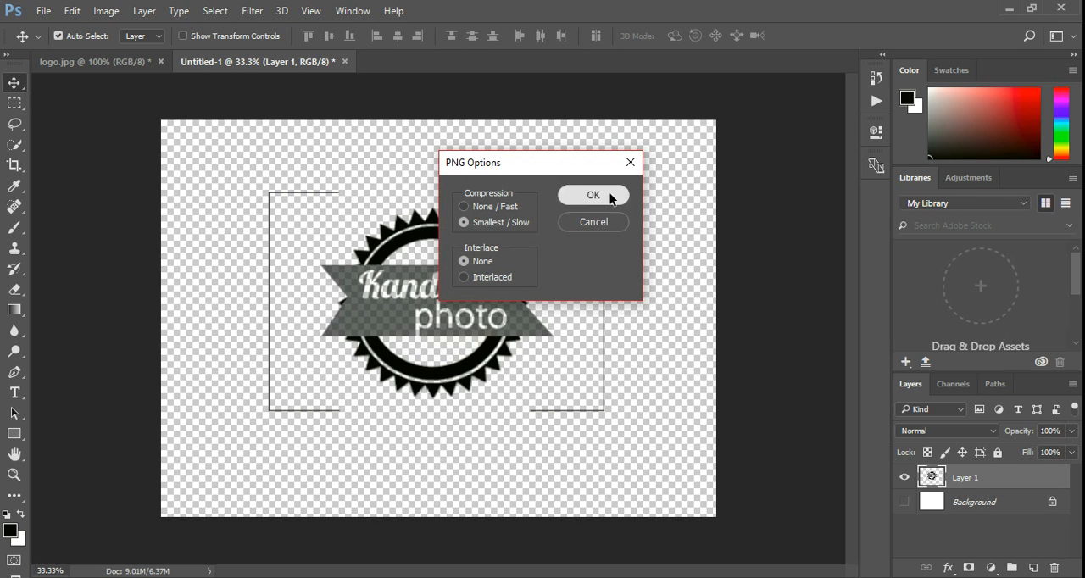
click(611, 198)
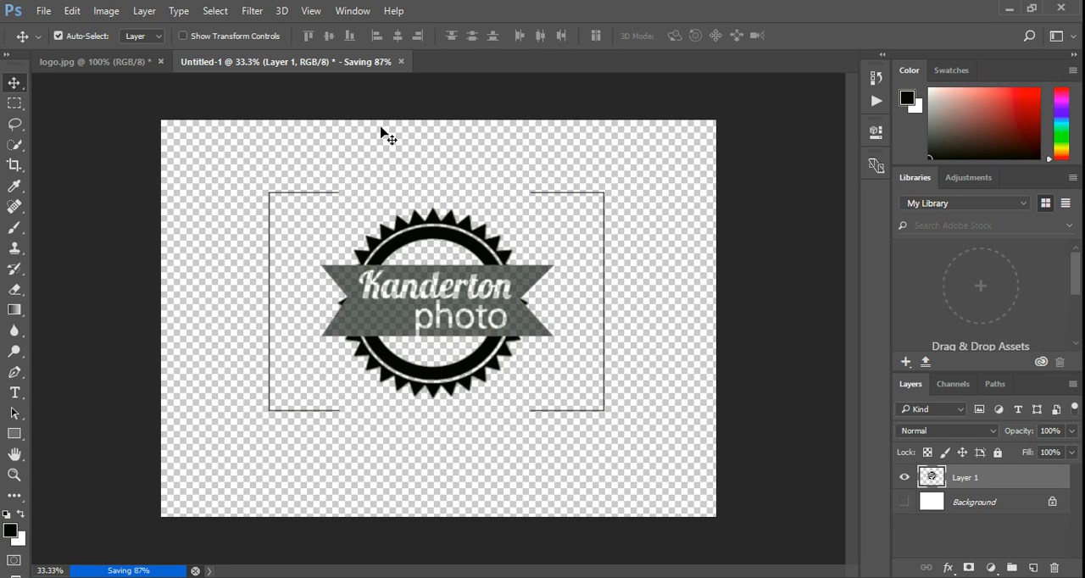
Switch to Lightroom and open the Watermark Editor.
key(alt+Tab)
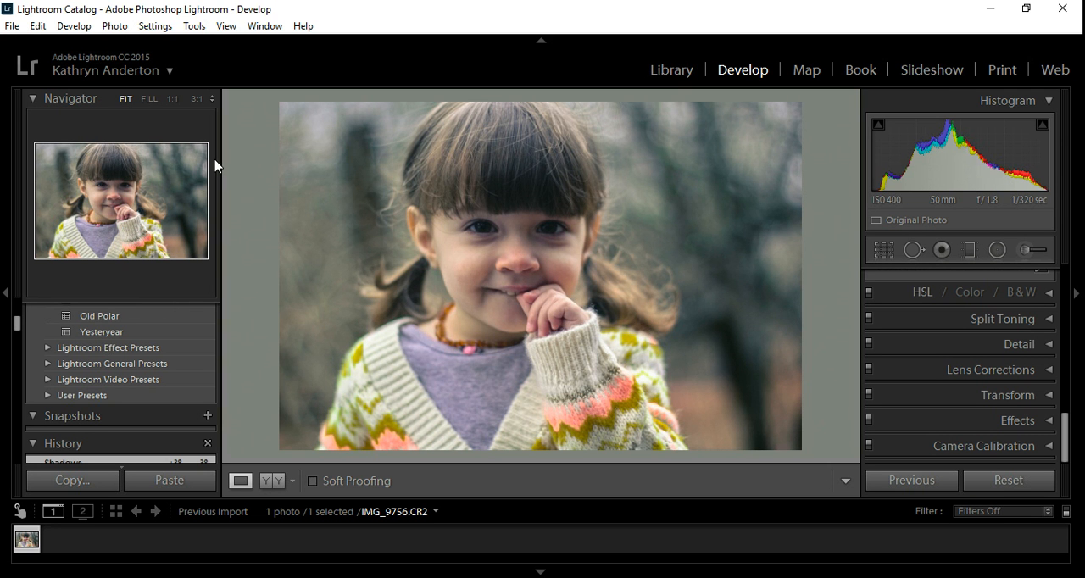
click(35, 26)
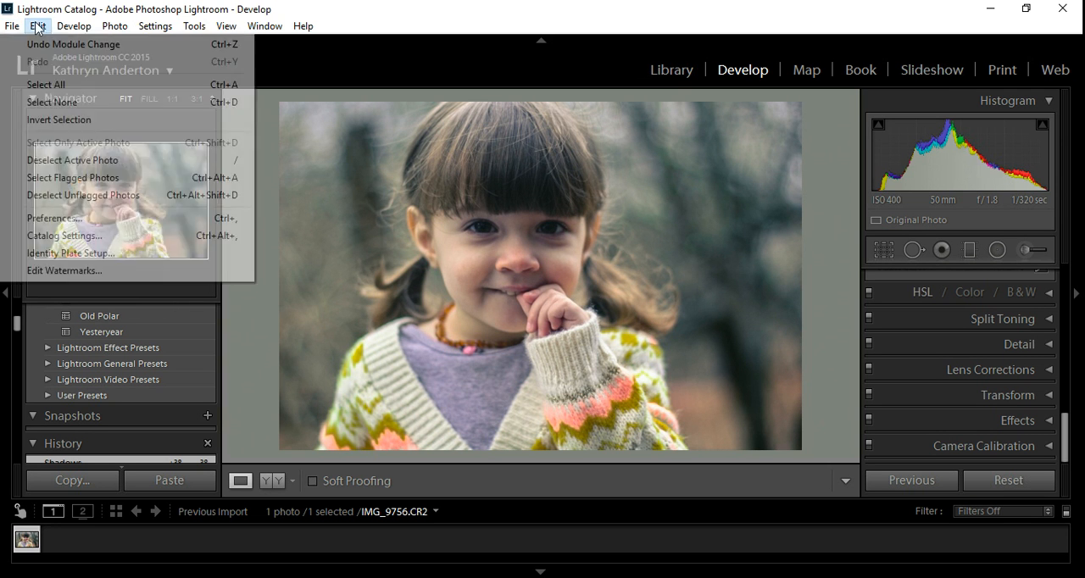
click(82, 272)
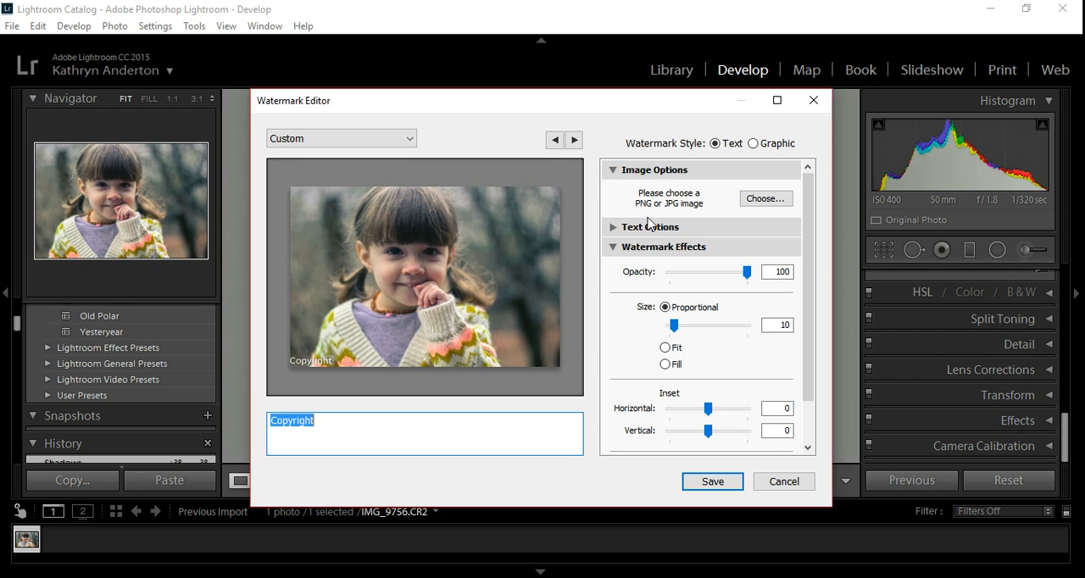
Load the image "logo" from the business folder as the graphic watermark.
click(772, 202)
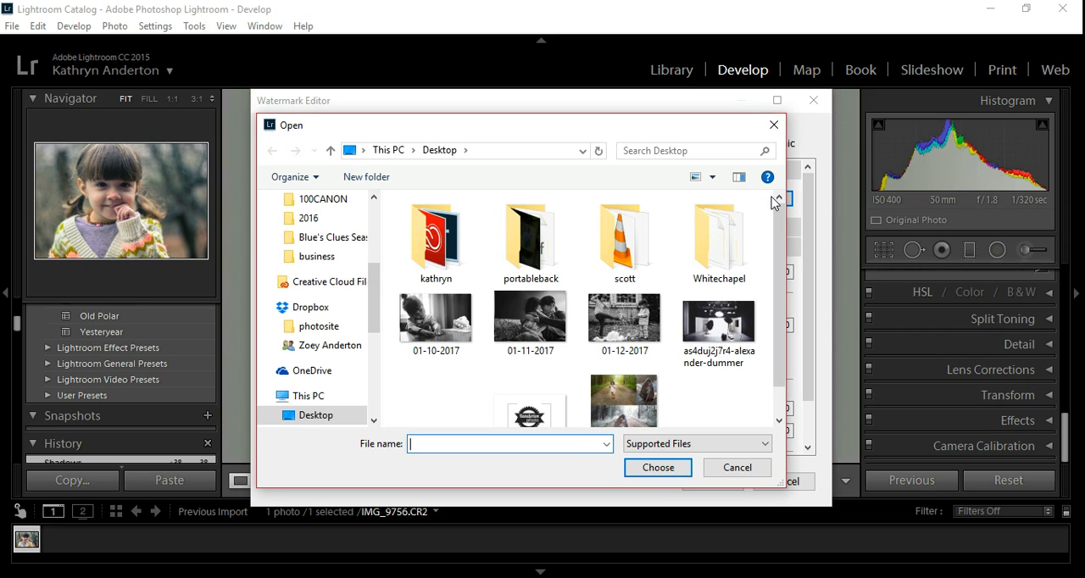
scroll(782, 254, down, 1)
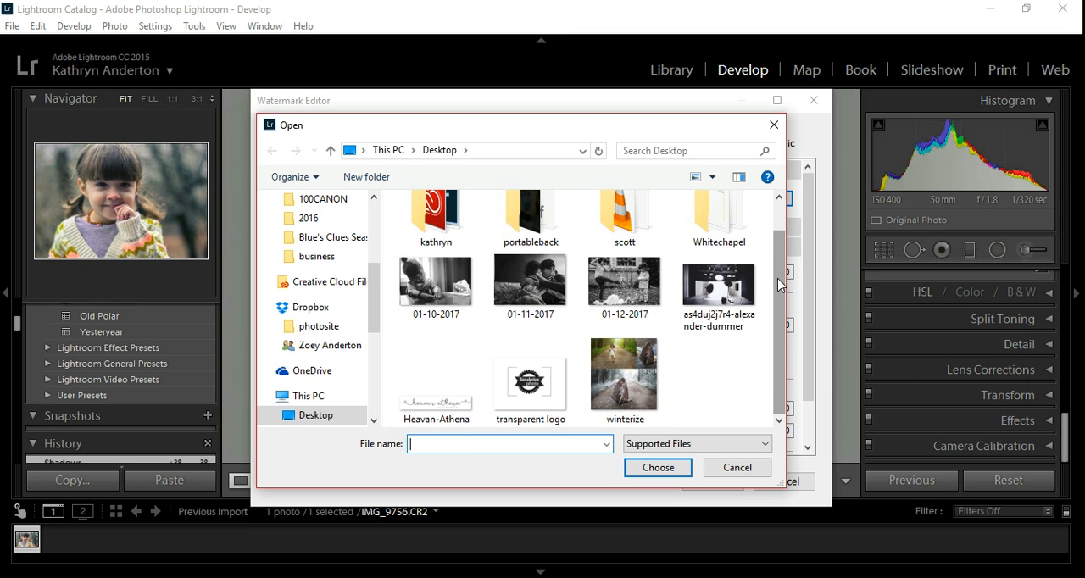
drag(781, 283, 780, 256)
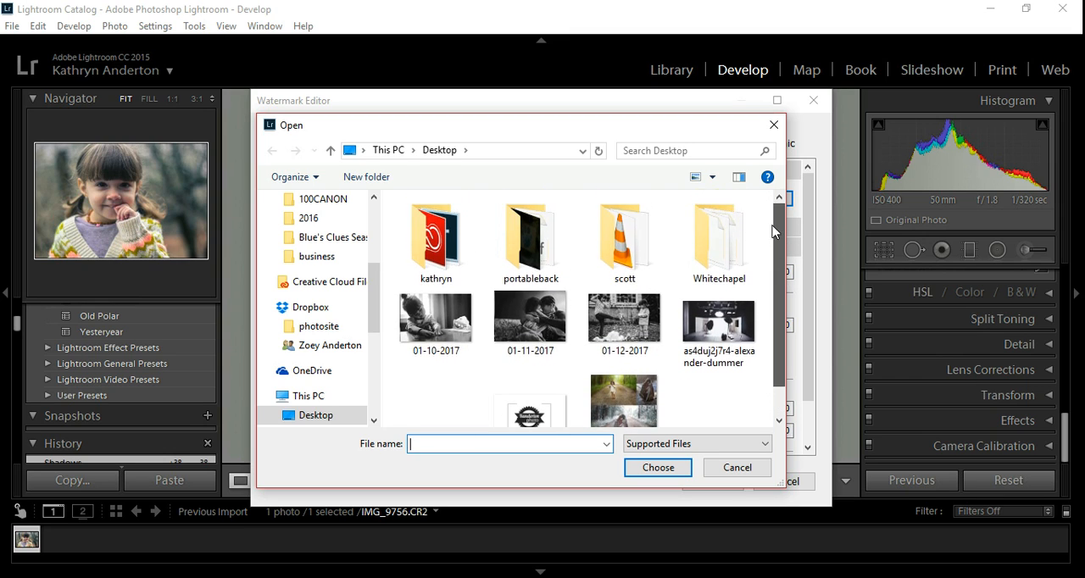
double_click(447, 237)
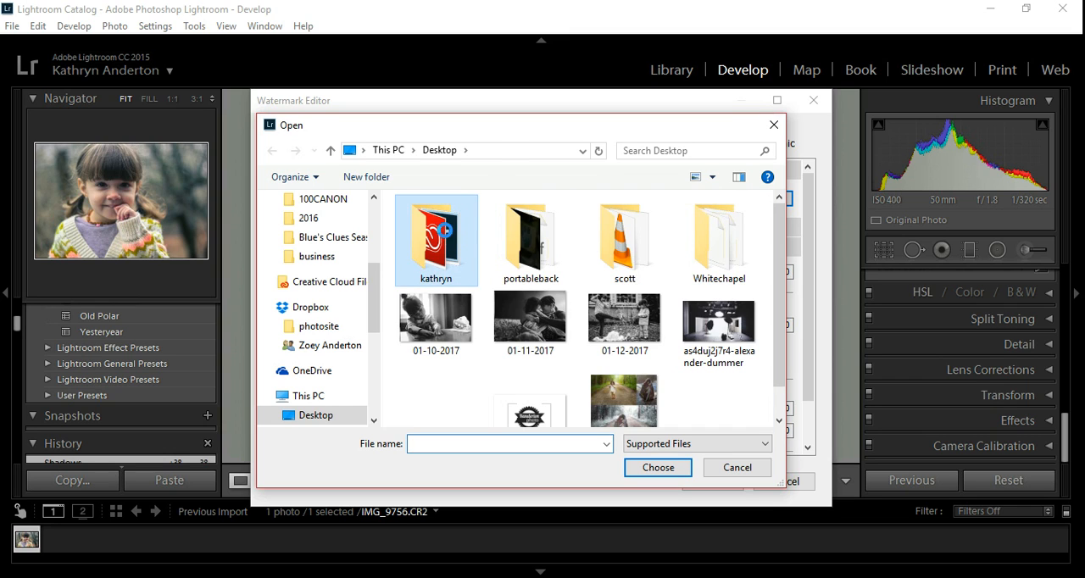
double_click(434, 226)
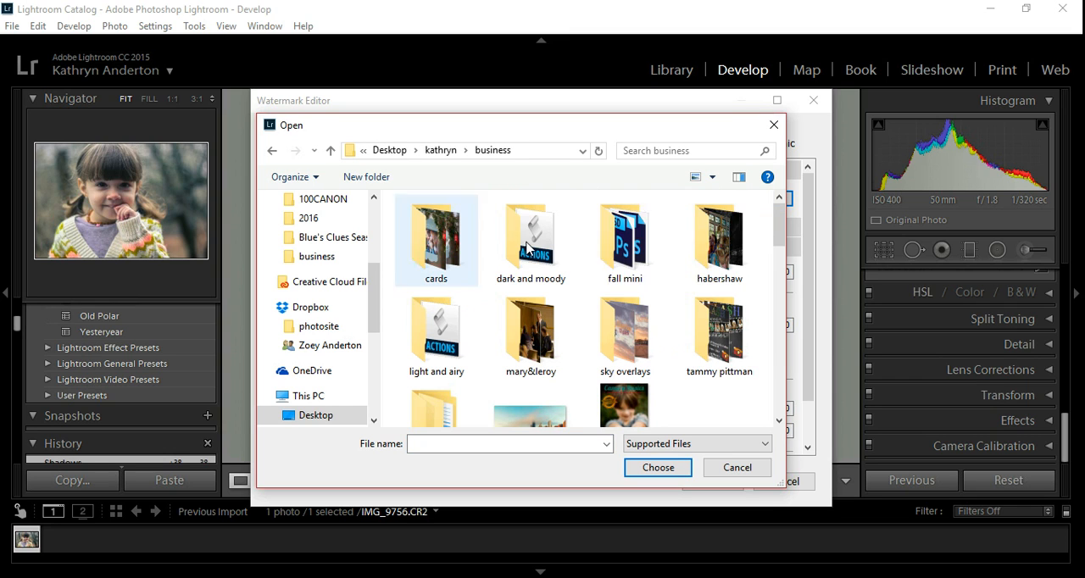
drag(774, 241, 763, 364)
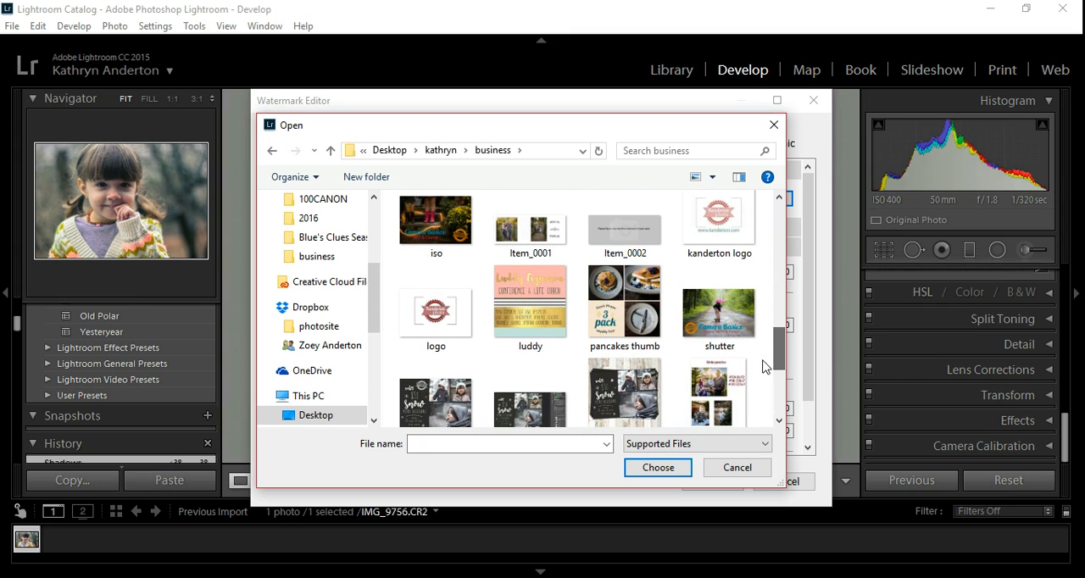
click(416, 335)
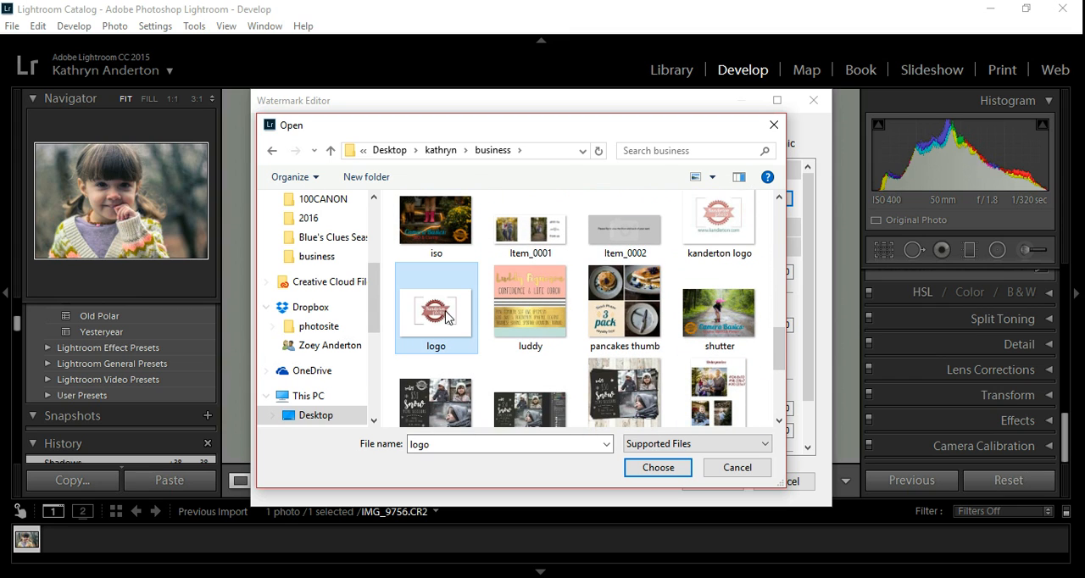
click(668, 472)
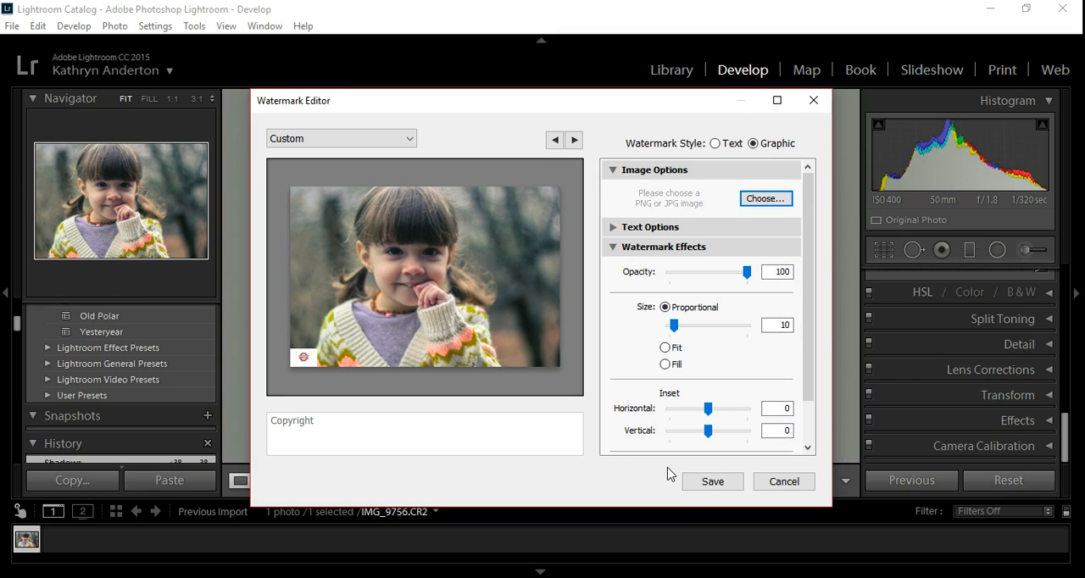
Enlarge the logo watermark to a proportional size of 99 and set its opacity to 45.
mouse_move(312, 359)
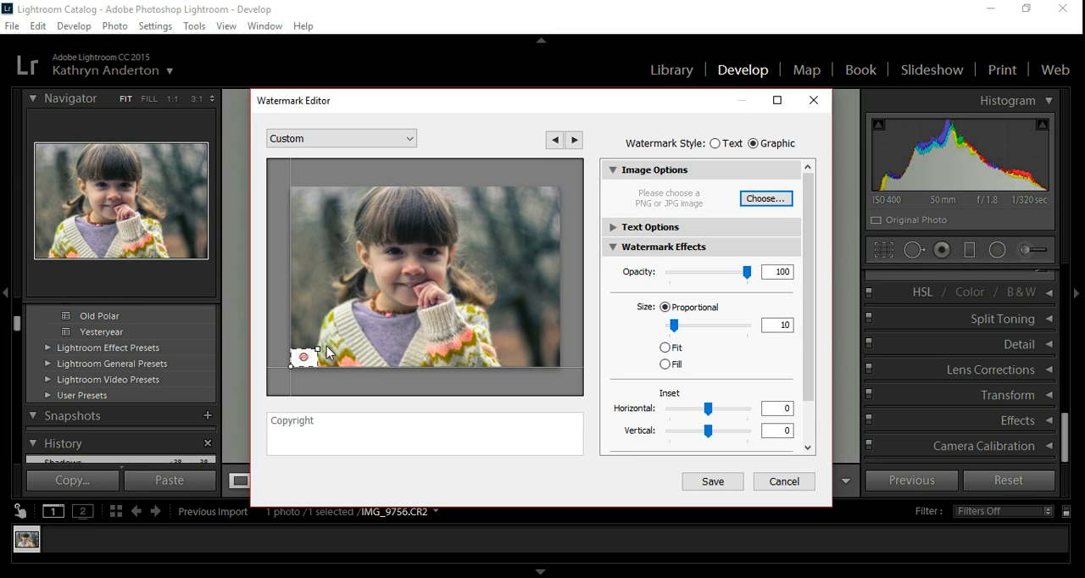
drag(382, 307, 578, 211)
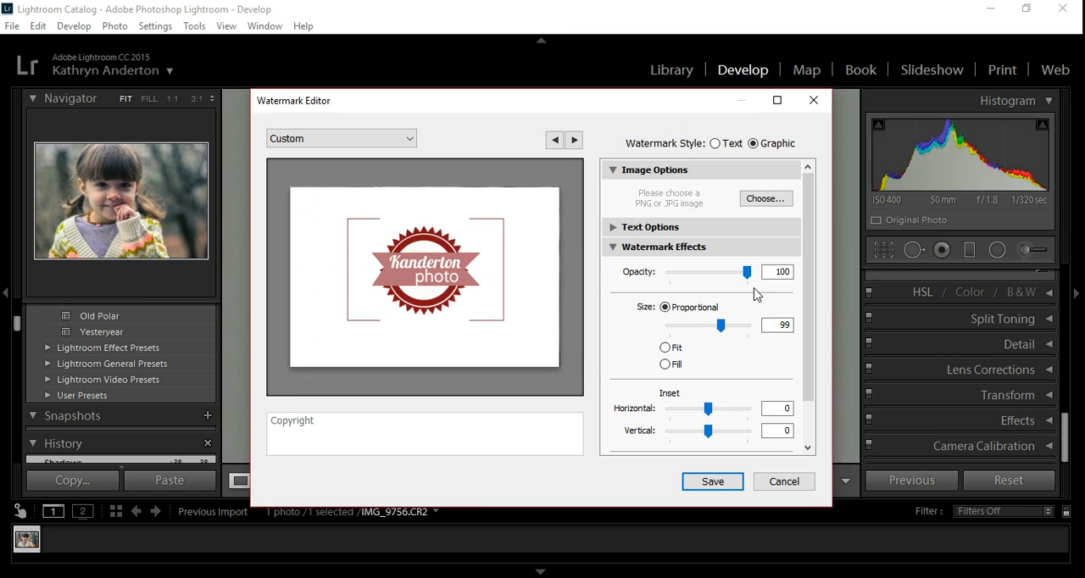
drag(748, 283, 692, 283)
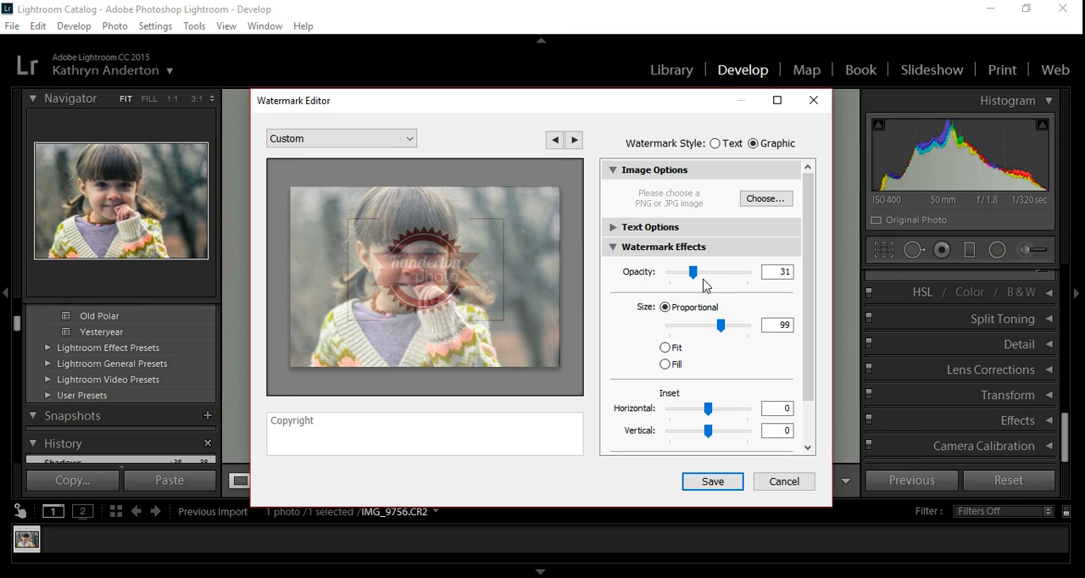
drag(694, 272, 705, 272)
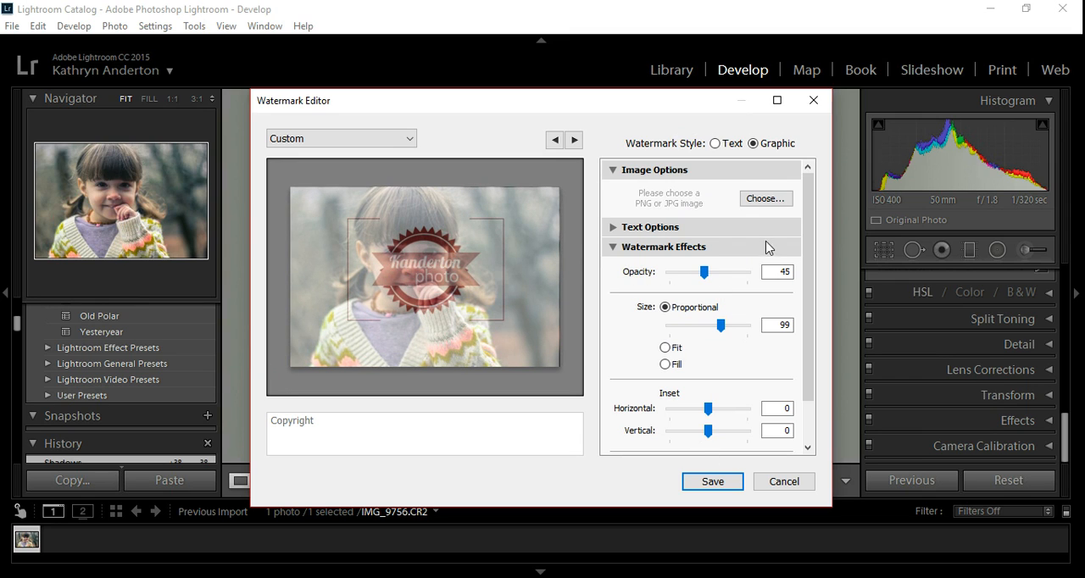
Replace the watermark image with "transparent logo" from the business folder.
click(760, 203)
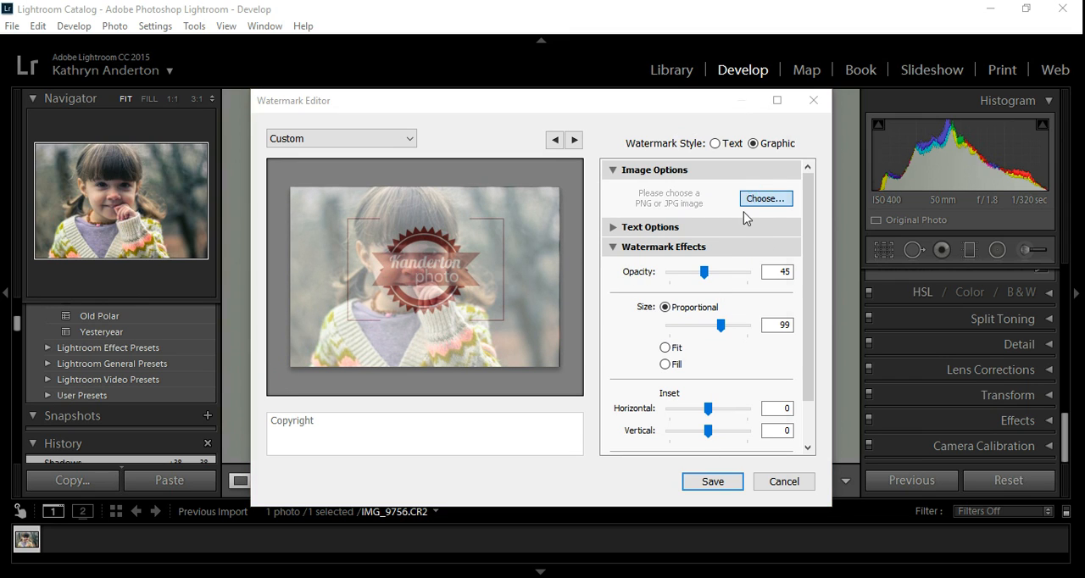
drag(779, 226, 772, 390)
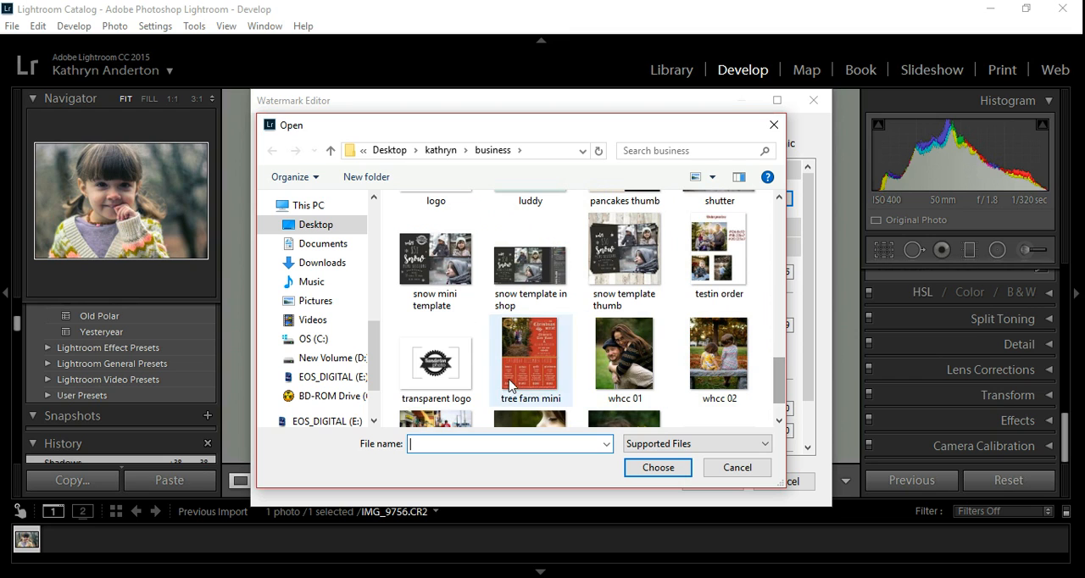
click(435, 363)
click(658, 471)
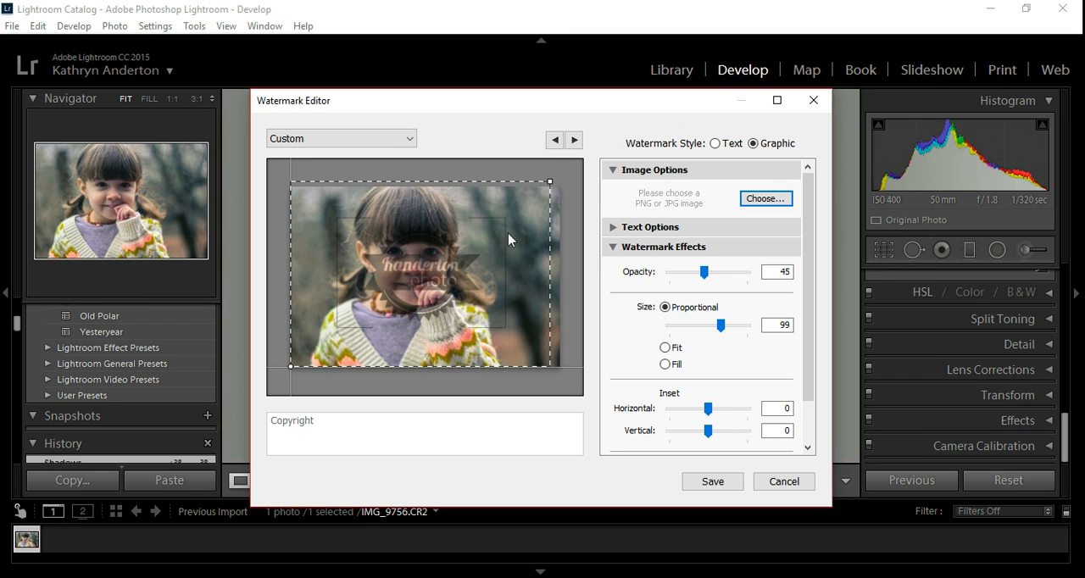
Shrink the transparent logo watermark to a proportional size of 41, and readjust its opacity and size.
drag(548, 185, 468, 294)
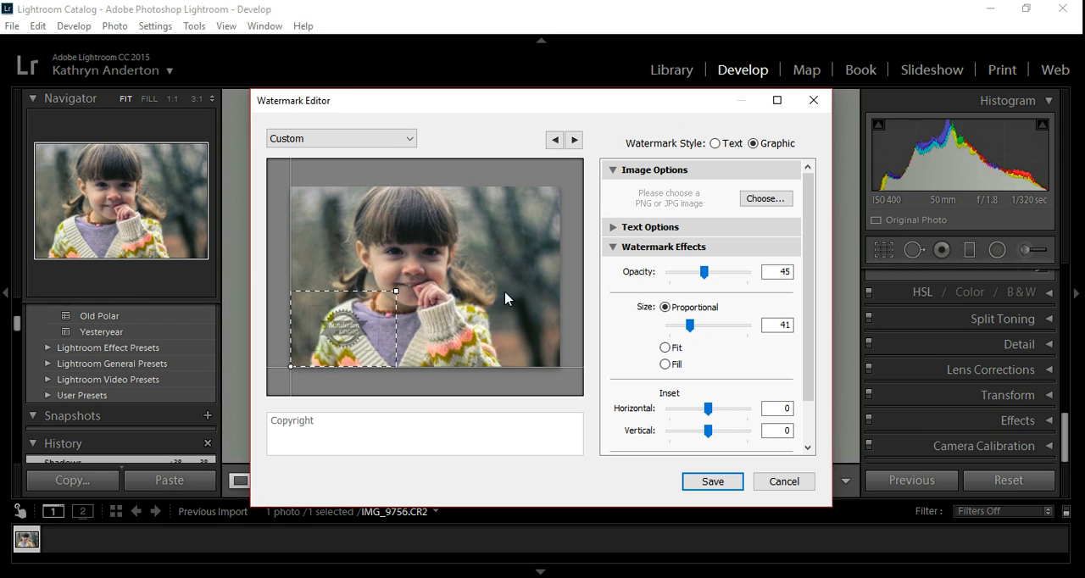
mouse_move(725, 280)
mouse_down()
mouse_move(761, 279)
mouse_move(704, 277)
mouse_up()
drag(396, 291, 499, 283)
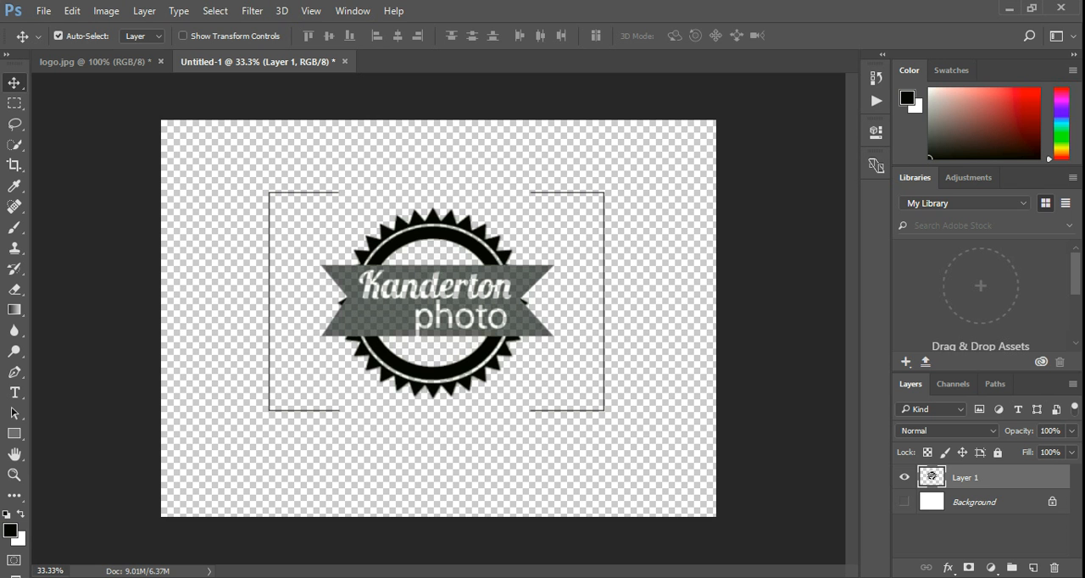
click(41, 11)
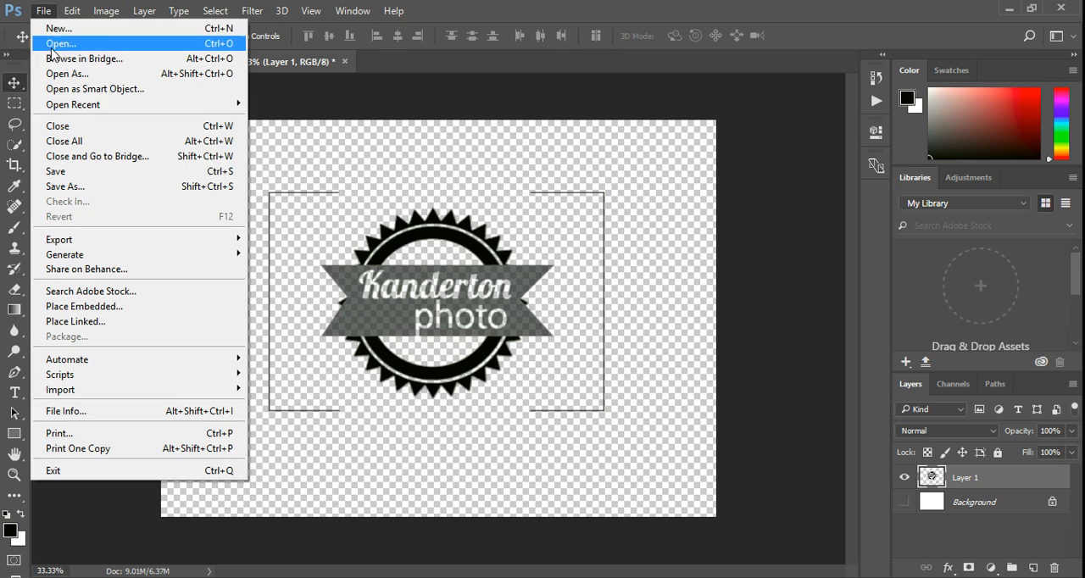
click(61, 59)
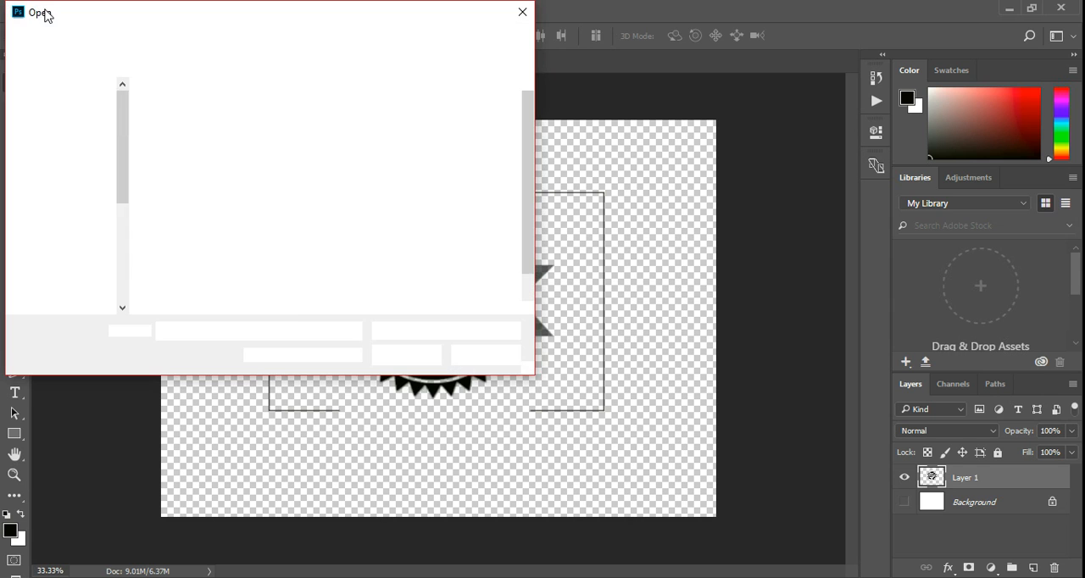
click(523, 17)
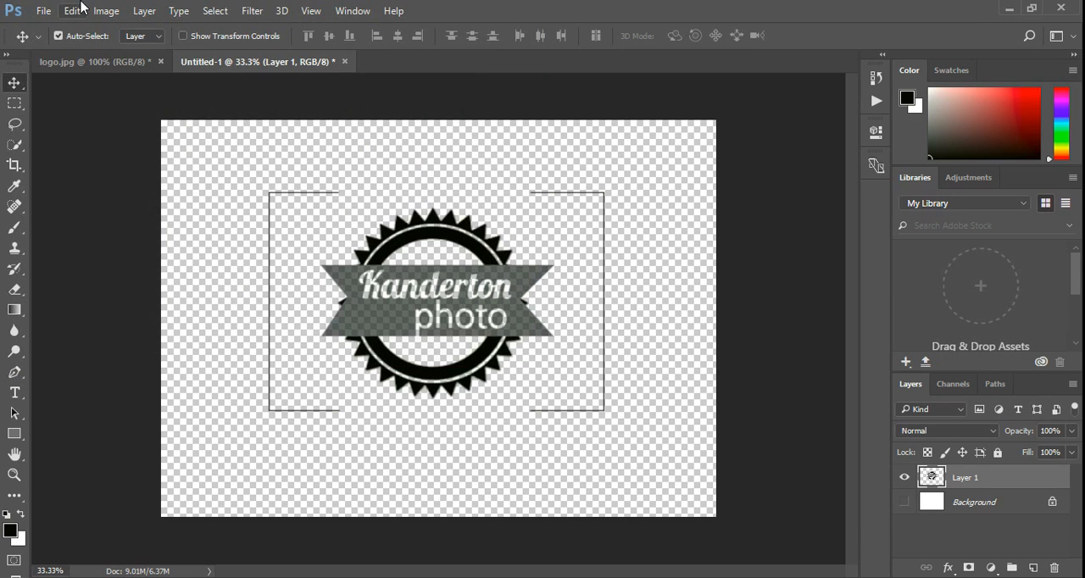
Open the photo 01-10-2017.jpg from the Desktop.
click(44, 10)
click(53, 41)
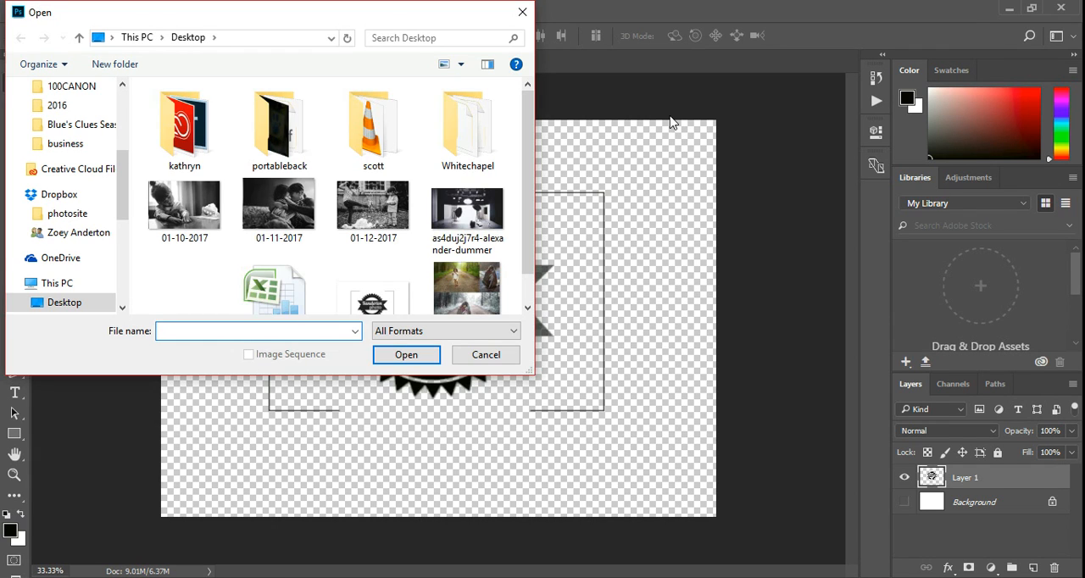
mouse_move(531, 146)
mouse_down()
mouse_move(527, 188)
mouse_move(528, 153)
mouse_up()
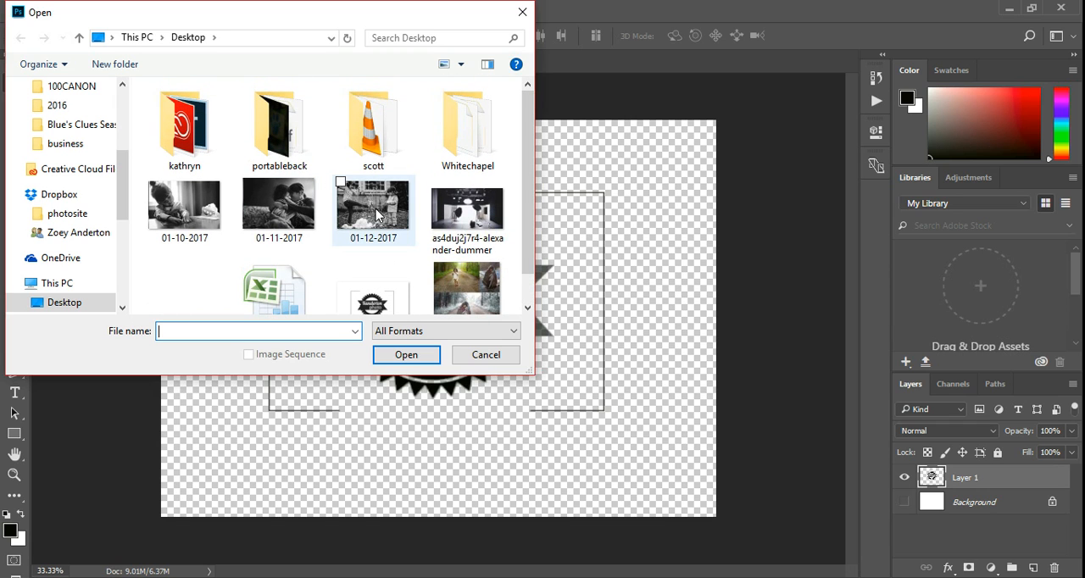
key(Escape)
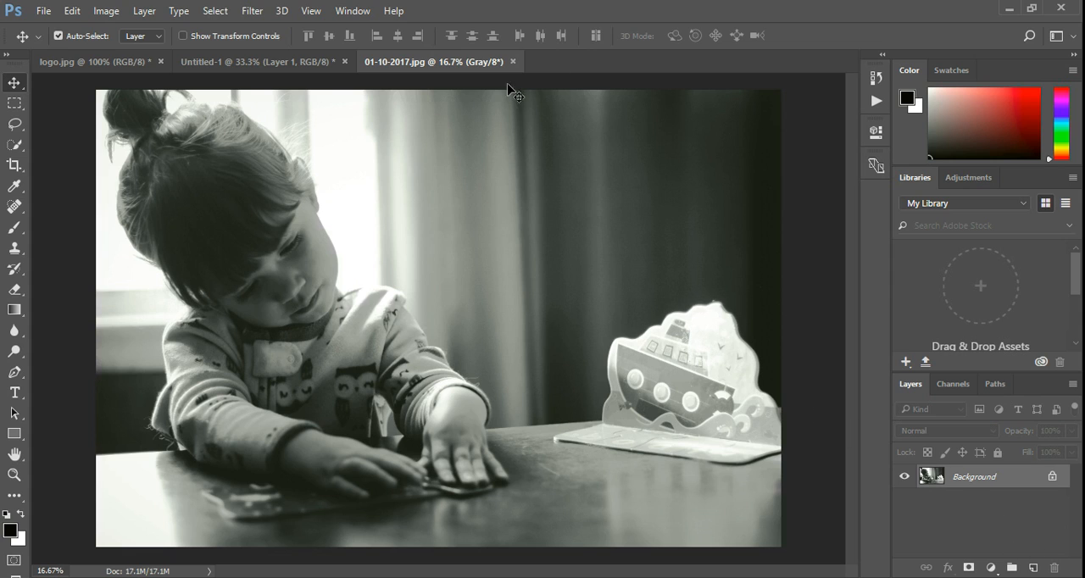
On a new layer, stamp the logo in white over the dark curtain with the brush enlarged to 1700.
click(1034, 567)
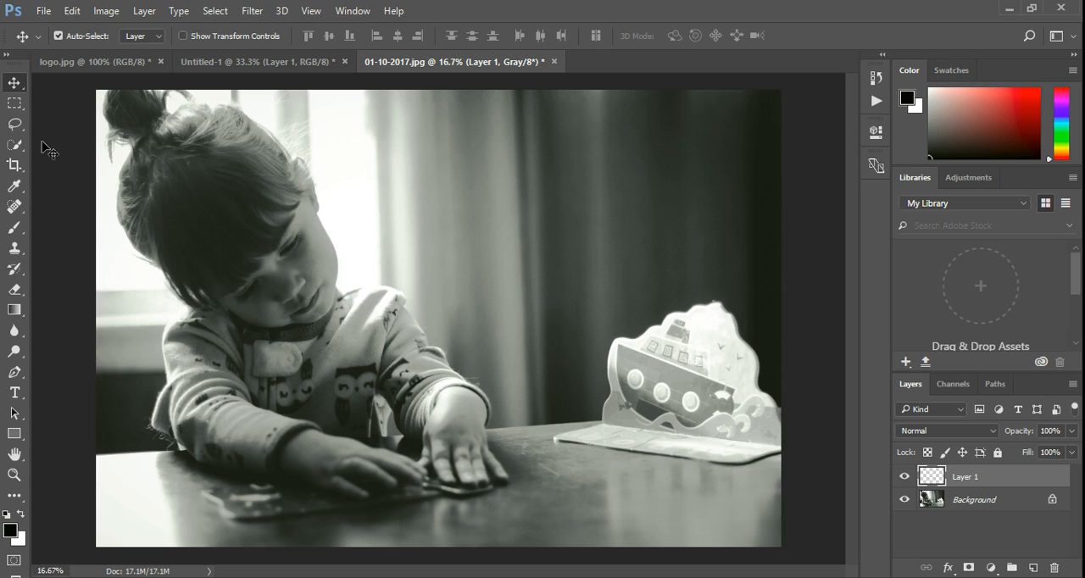
click(12, 233)
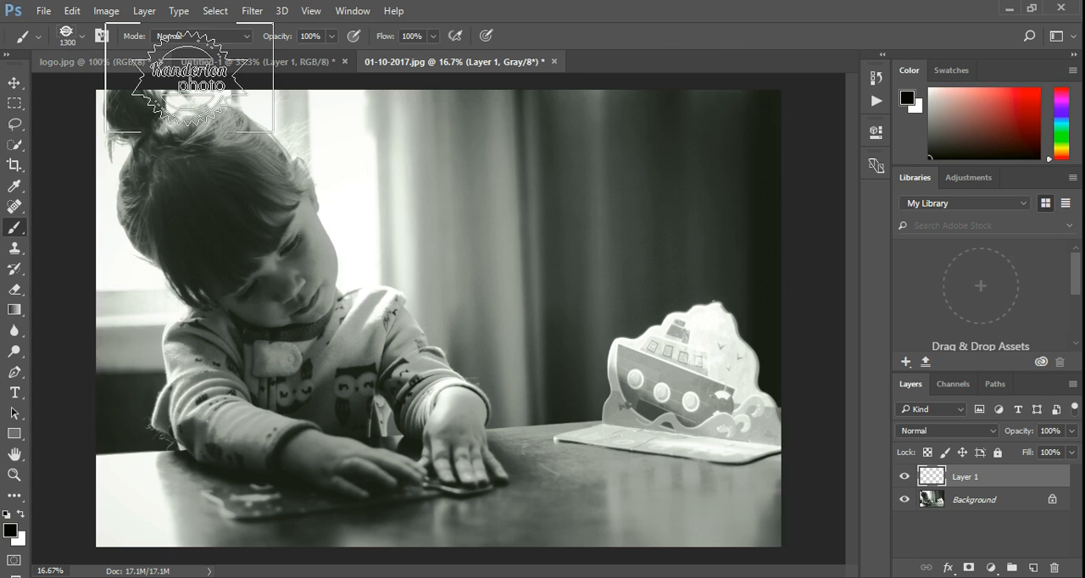
key(bracketright)
key(bracketright)
key(bracketright)
key(bracketright)
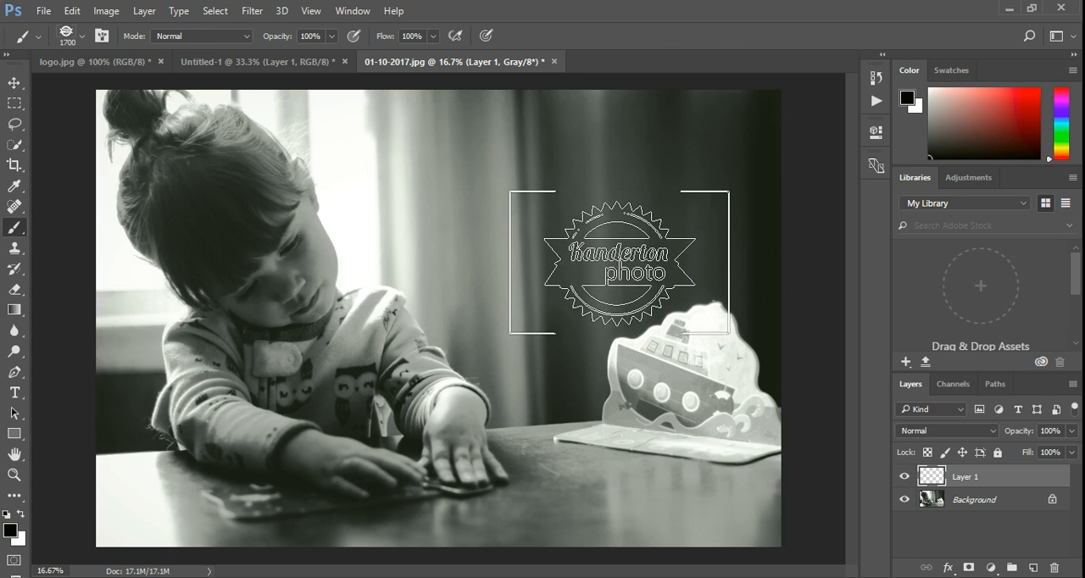
click(22, 518)
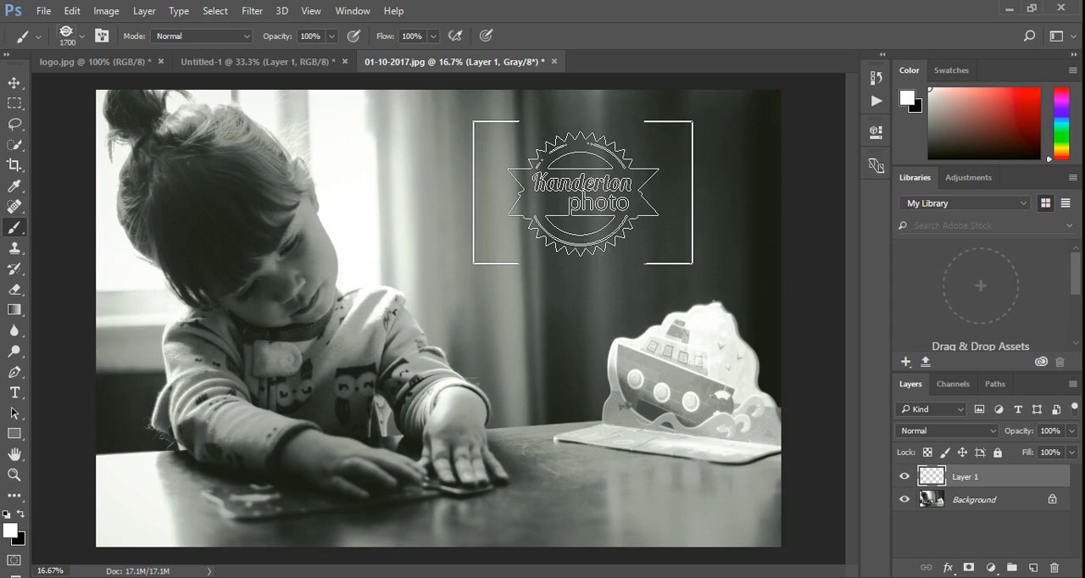
click(583, 193)
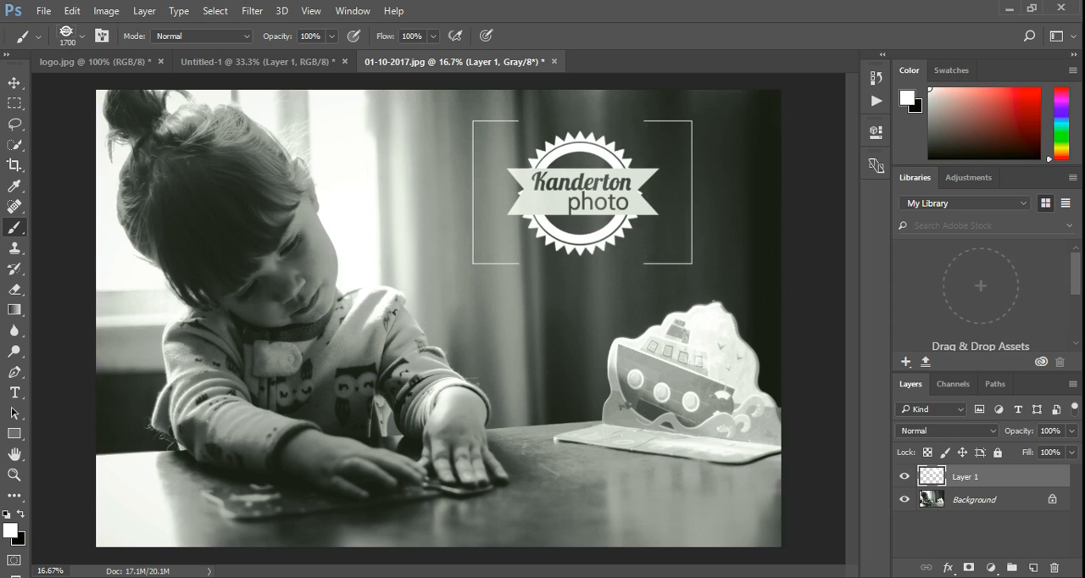
Lower the logo layer's opacity to 24% and move the logo into the photo's upper-right corner.
click(1072, 431)
drag(1068, 451, 1025, 466)
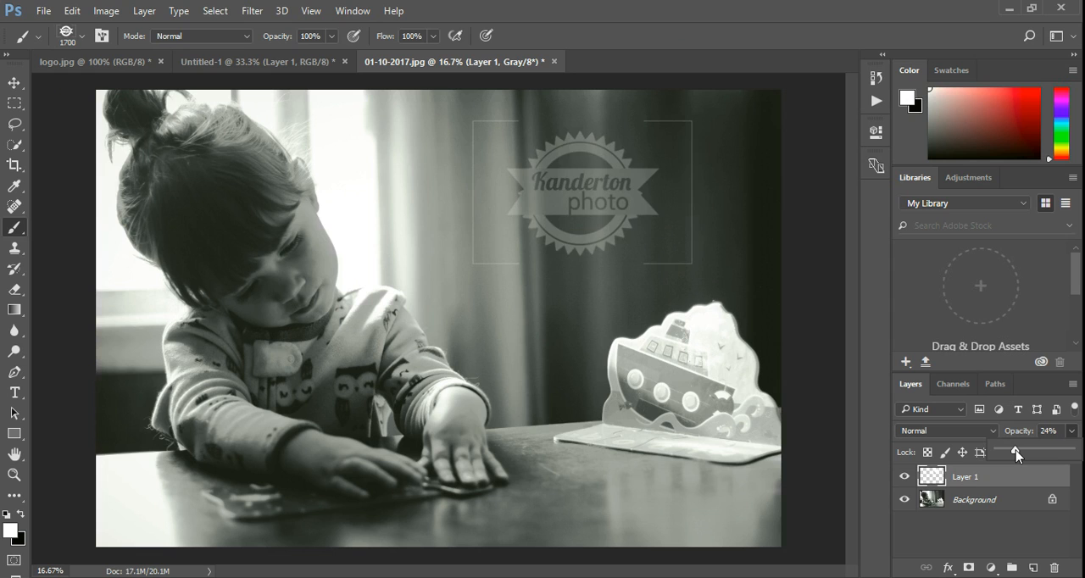
click(10, 83)
drag(569, 212, 580, 289)
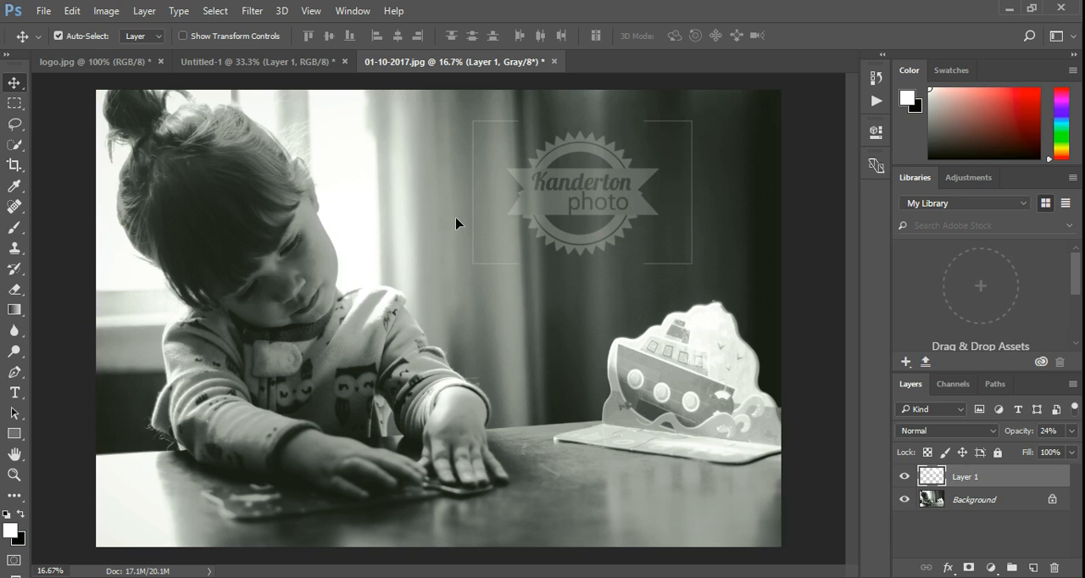
drag(706, 188, 585, 202)
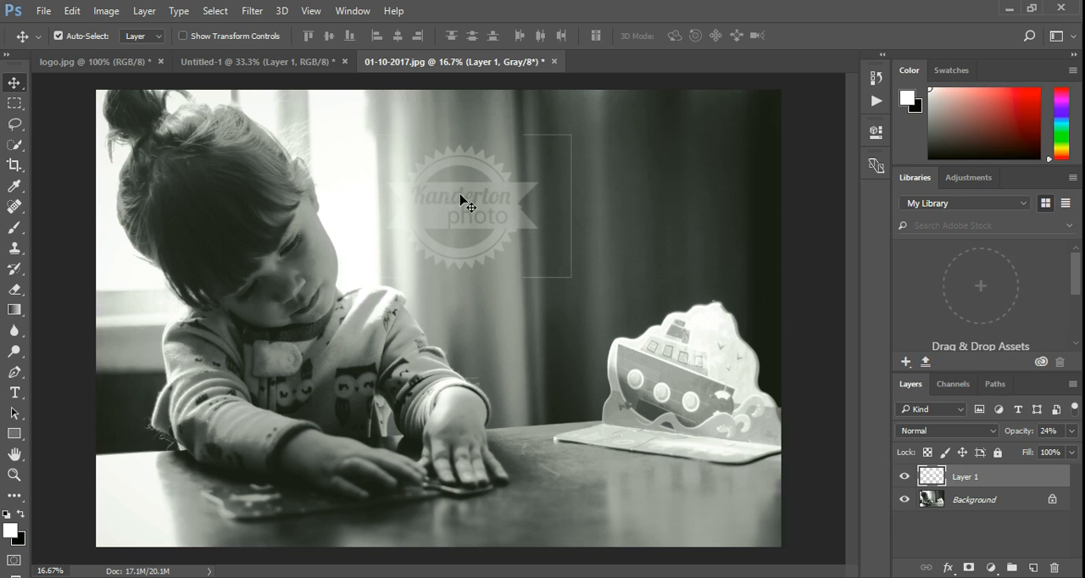
drag(469, 204, 668, 157)
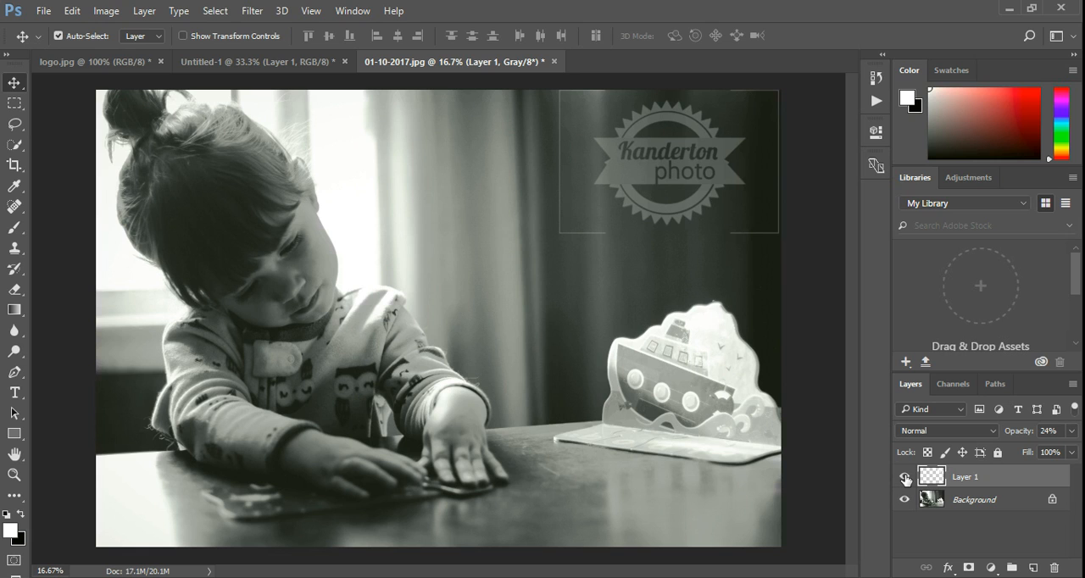
Pick the red d51313 as the foreground color.
click(9, 531)
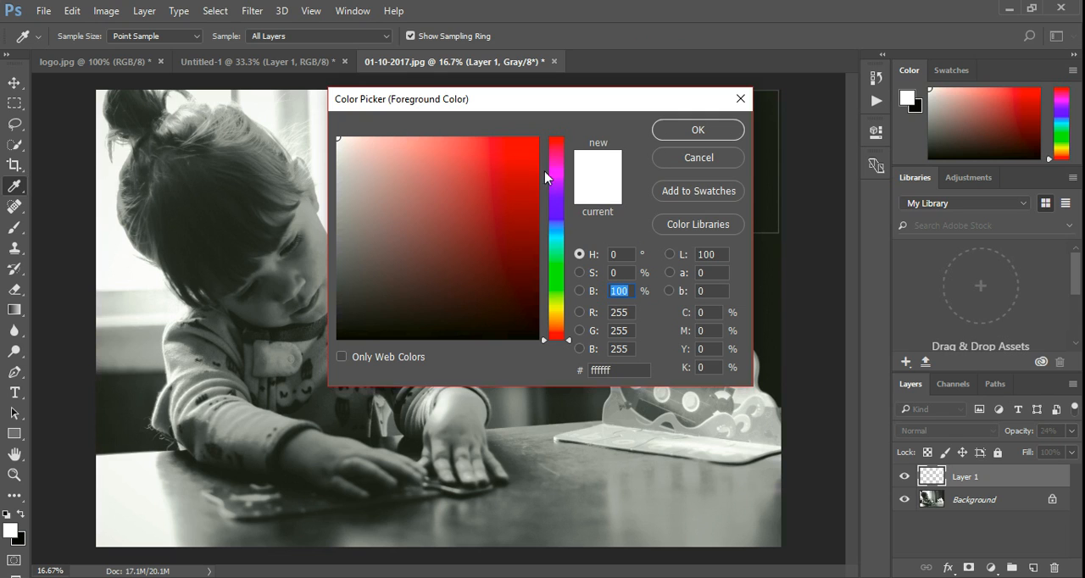
click(521, 171)
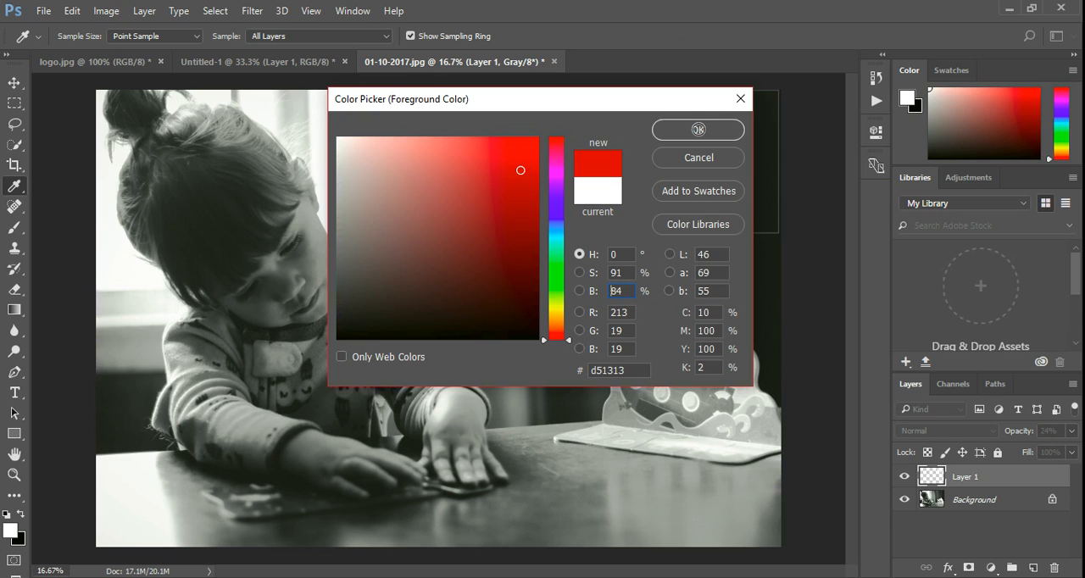
click(698, 129)
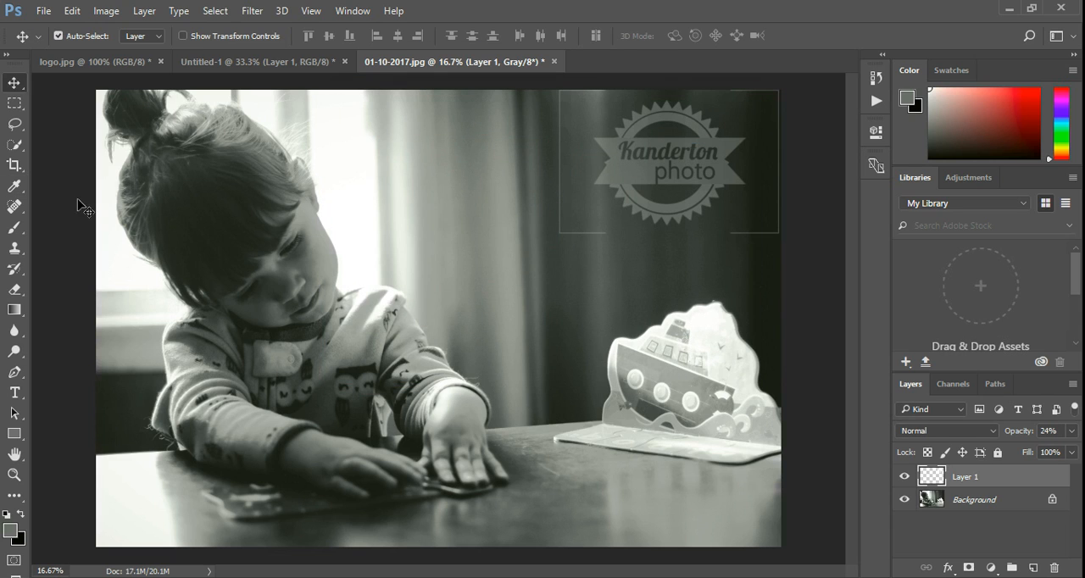
Raise the logo layer's opacity to 100% and add a new empty layer above it for brush stamping.
click(12, 229)
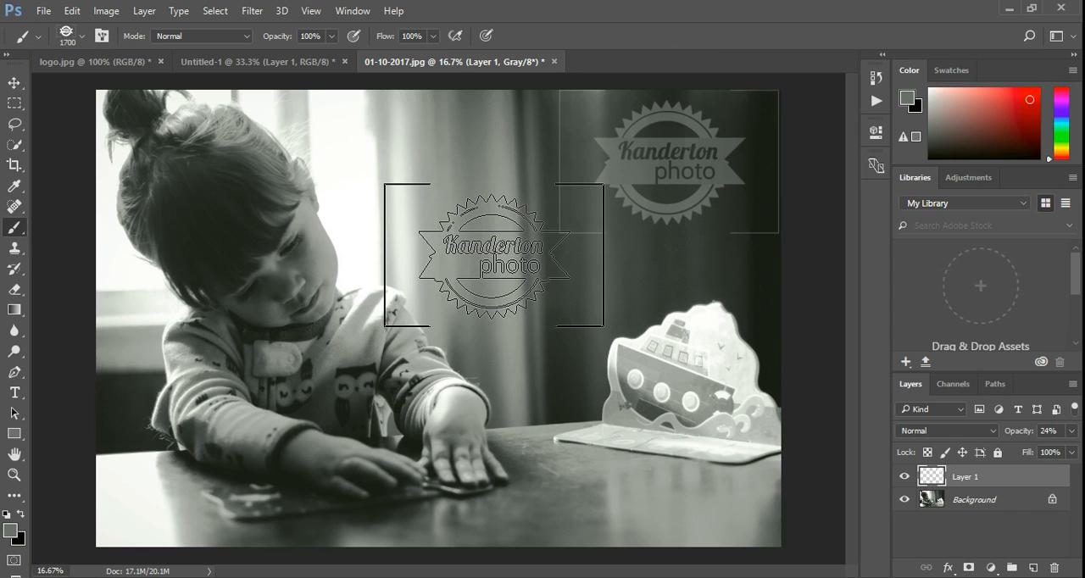
click(494, 254)
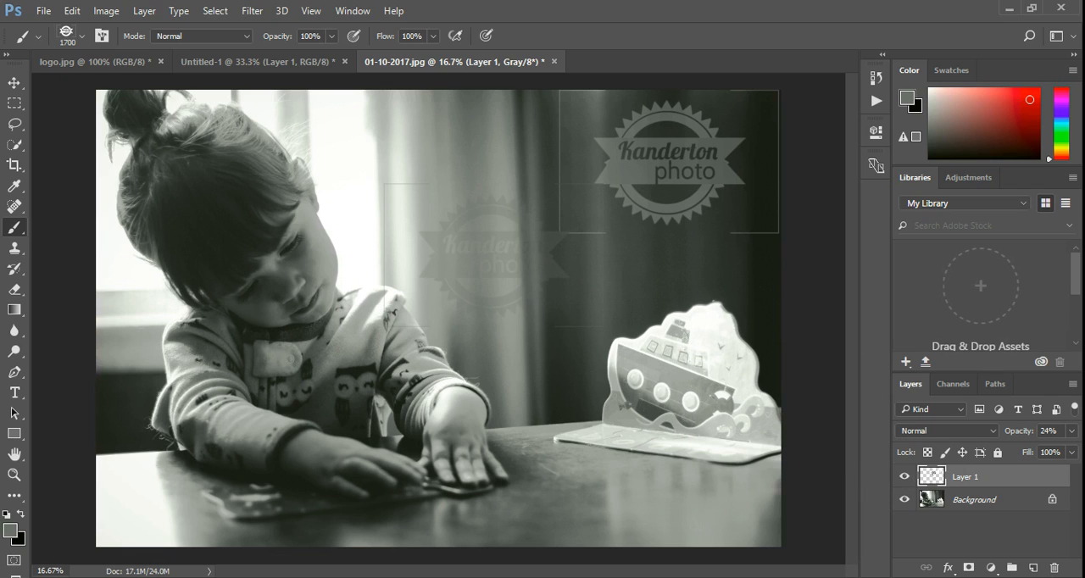
click(1069, 432)
drag(1016, 455, 1074, 451)
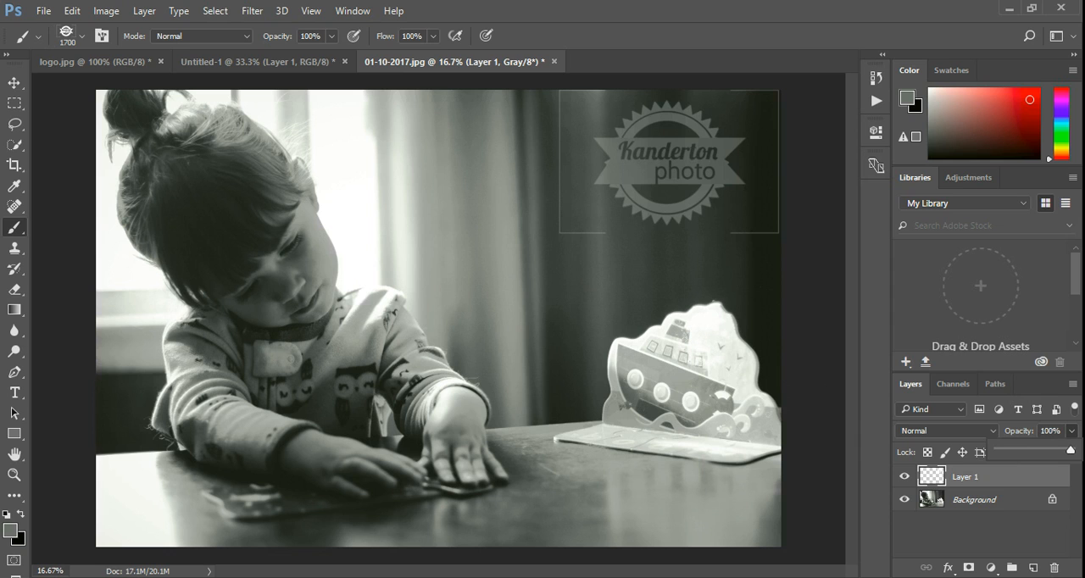
click(1033, 567)
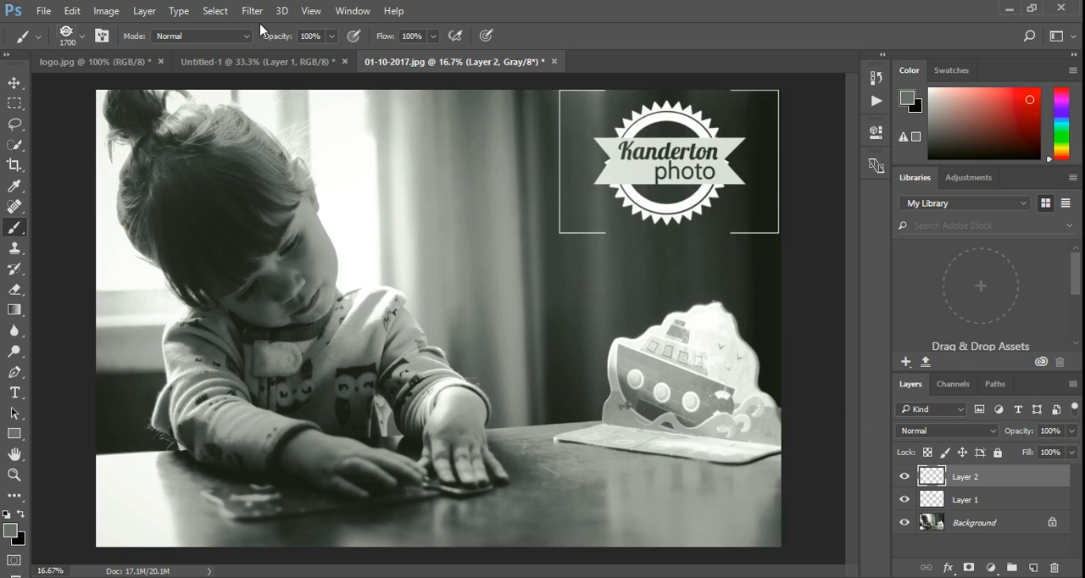
In logo.jpg, reduce the logo brush to size 90 and stamp seven small red logos around the large logo.
click(237, 62)
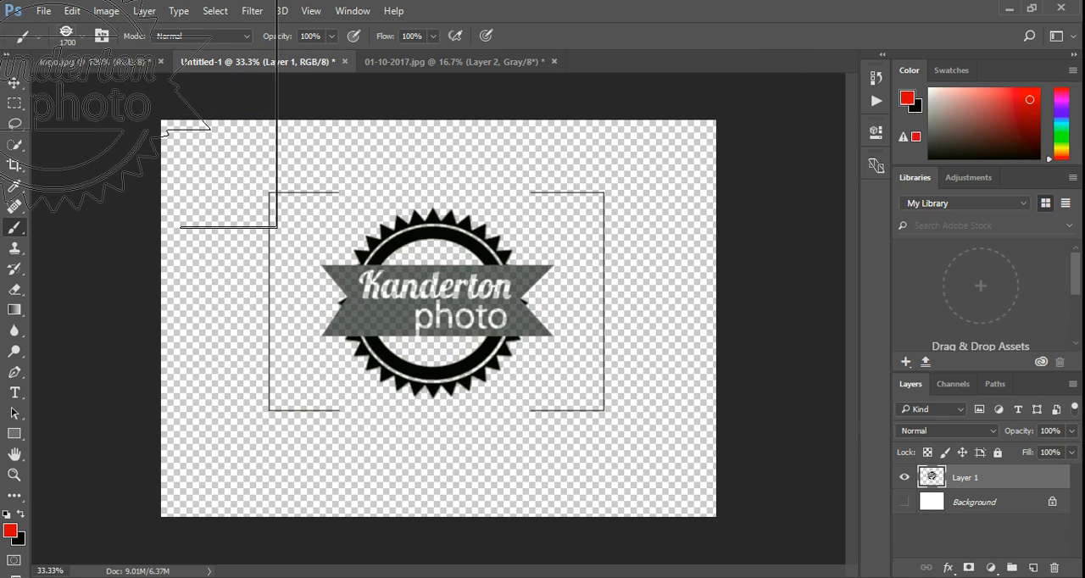
click(91, 63)
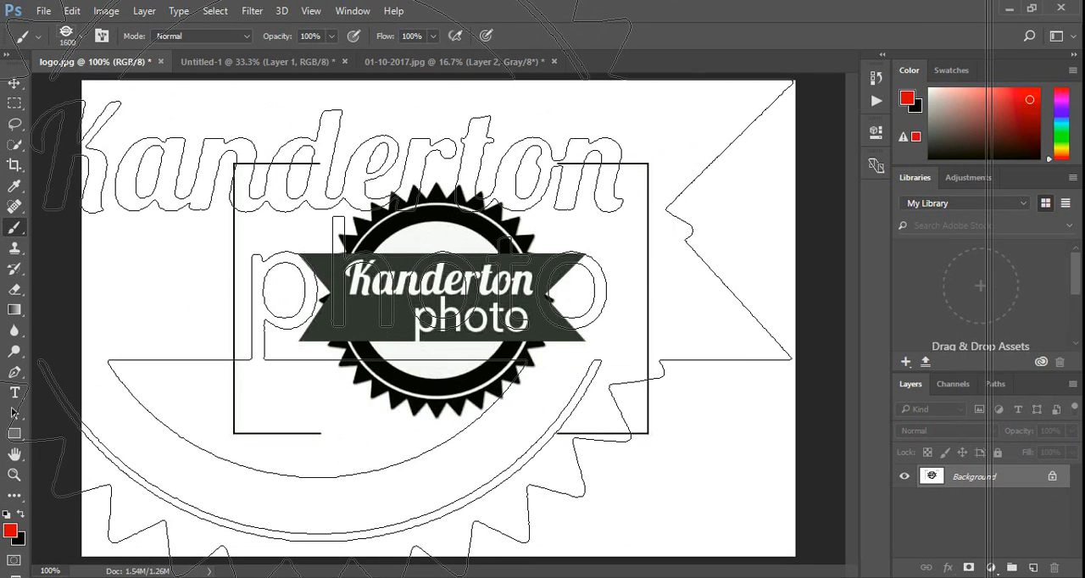
key(bracketleft)
key(bracketleft)
key(bracketleft)
key(bracketleft)
key(bracketleft)
key(bracketleft)
key(bracketleft)
key(bracketleft)
key(bracketleft)
key(bracketleft)
key(bracketleft)
key(bracketleft)
key(bracketleft)
key(bracketleft)
key(bracketleft)
key(bracketleft)
key(bracketleft)
key(bracketleft)
key(bracketleft)
key(bracketleft)
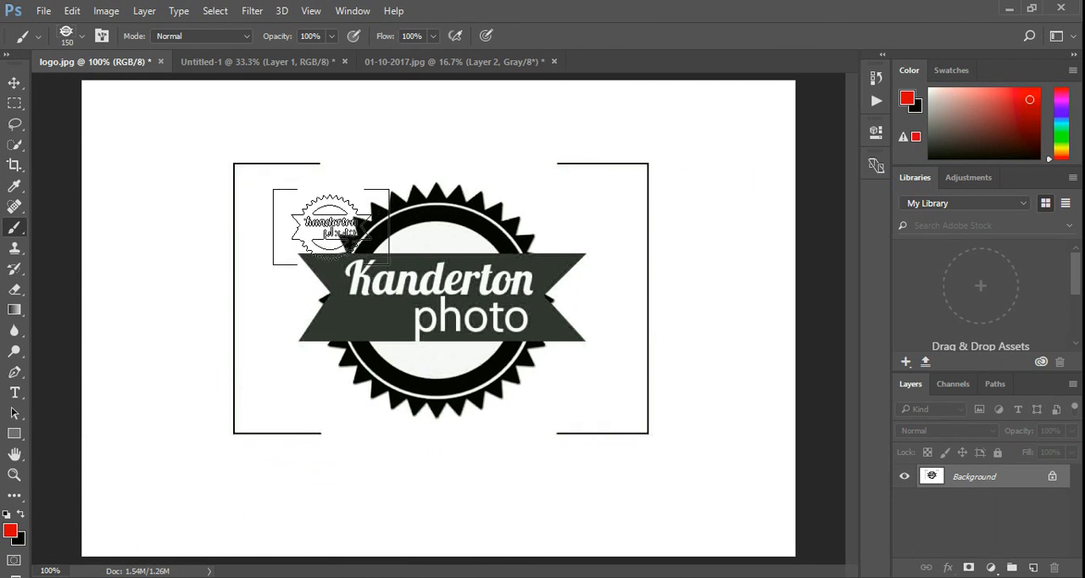
click(186, 174)
click(158, 381)
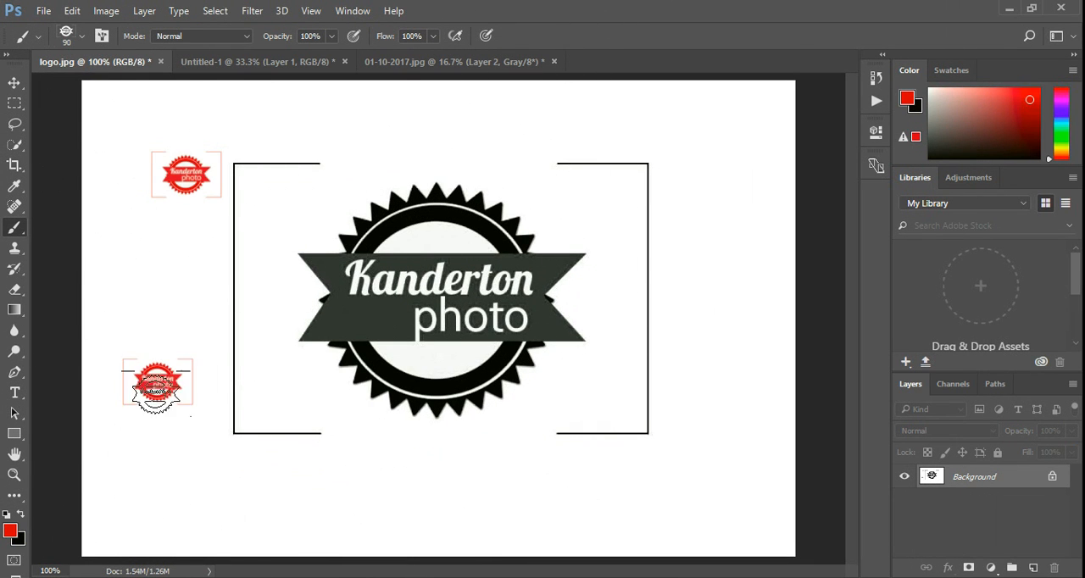
click(377, 508)
click(647, 511)
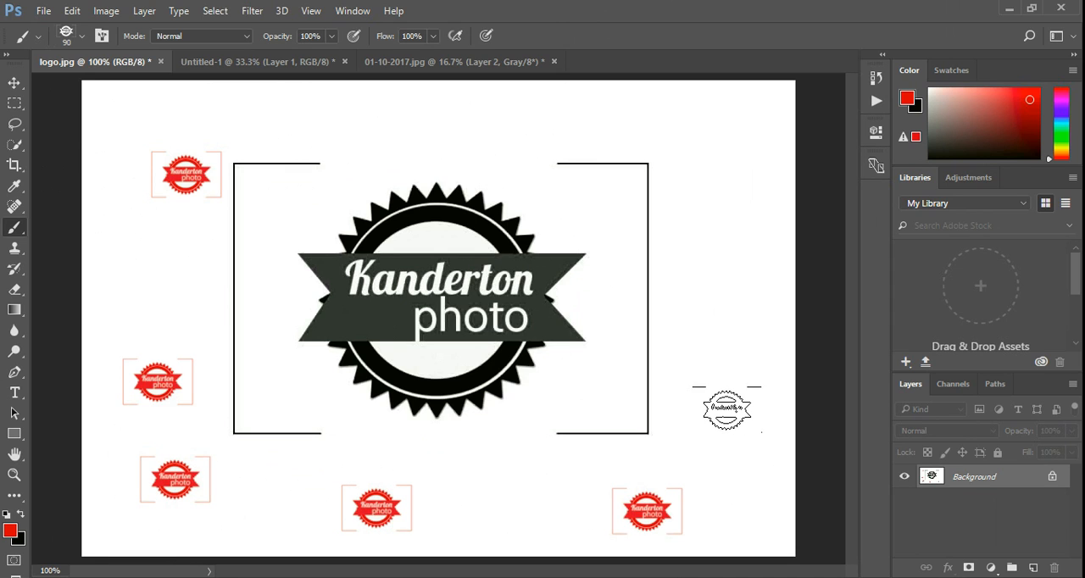
click(725, 408)
click(690, 162)
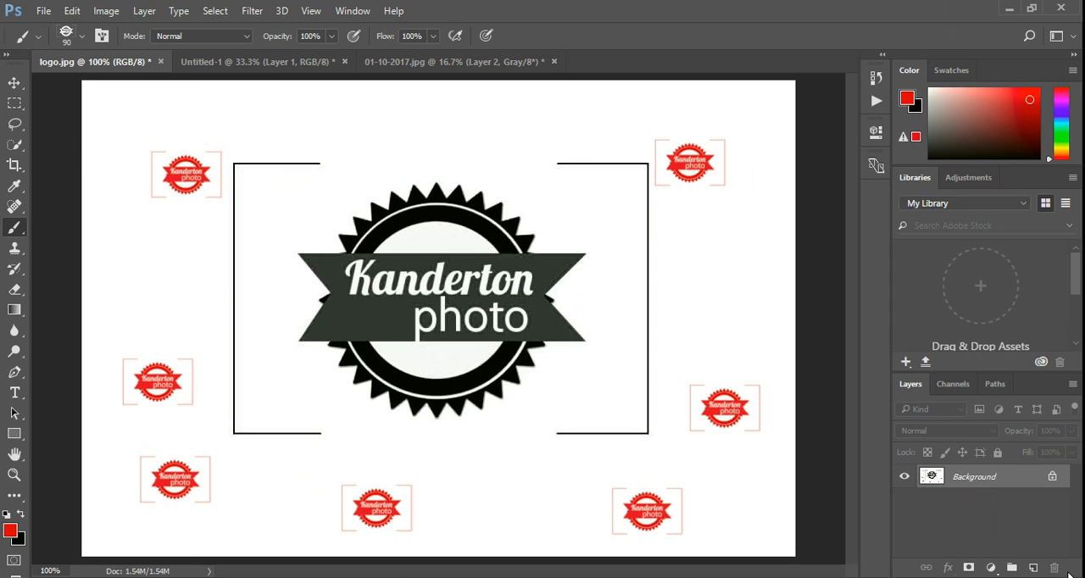